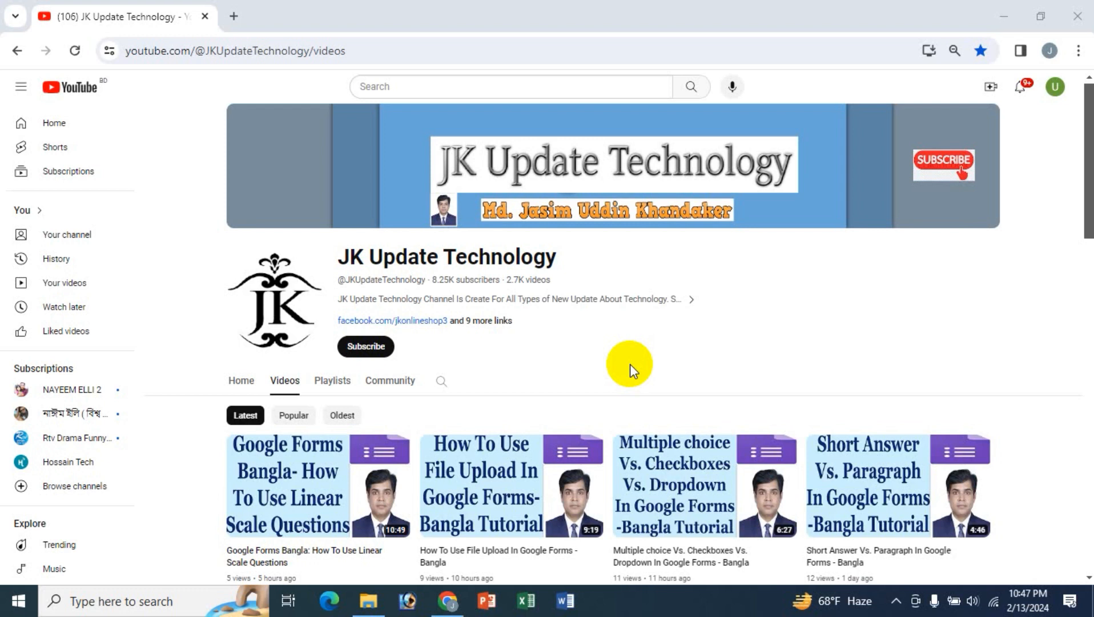
- Search Google for "google forms" in a new browser tab
click(235, 21)
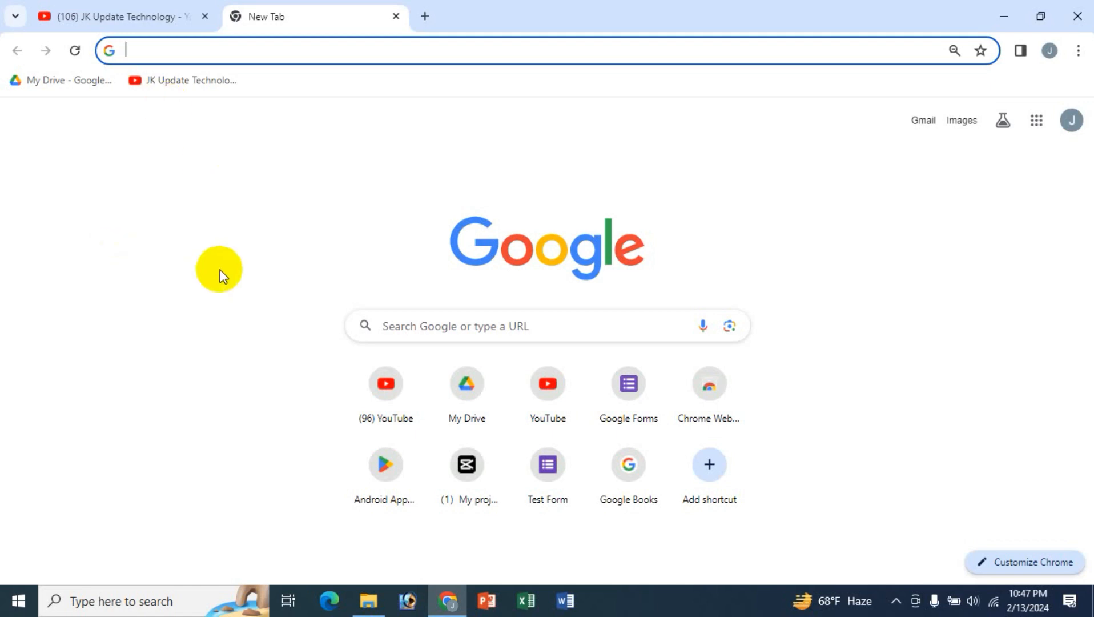
text(f)
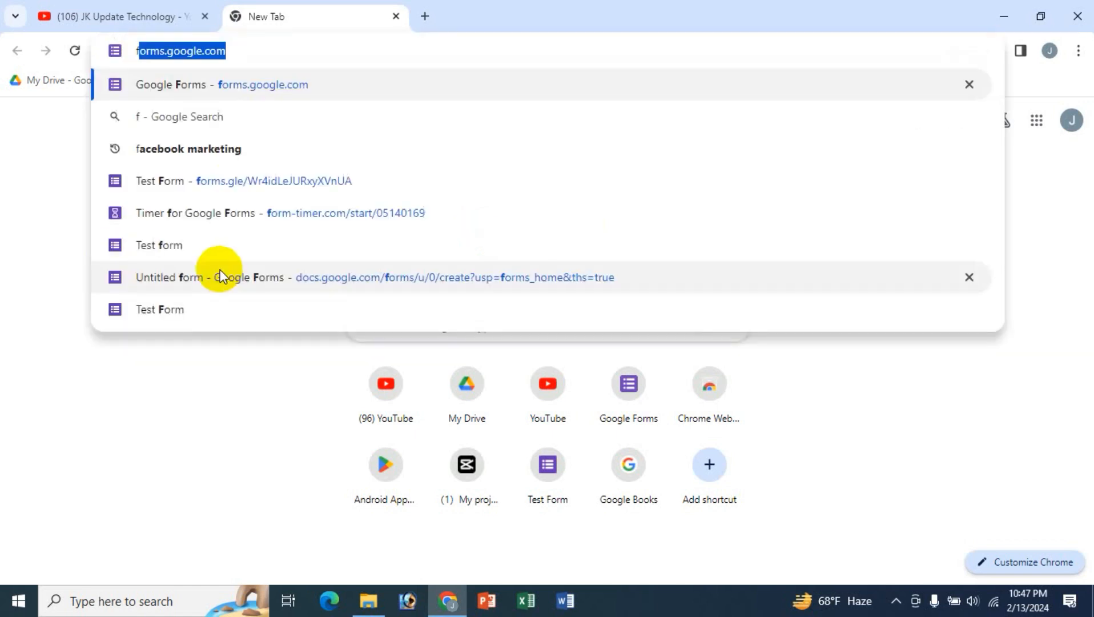
key(BackSpace)
key(BackSpace)
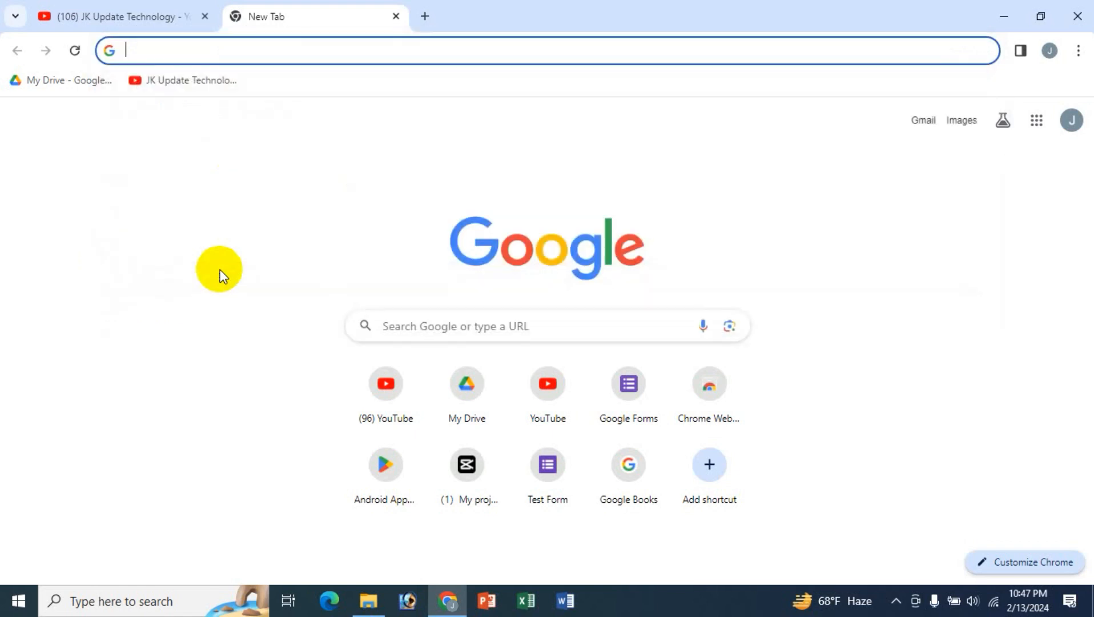
click(458, 330)
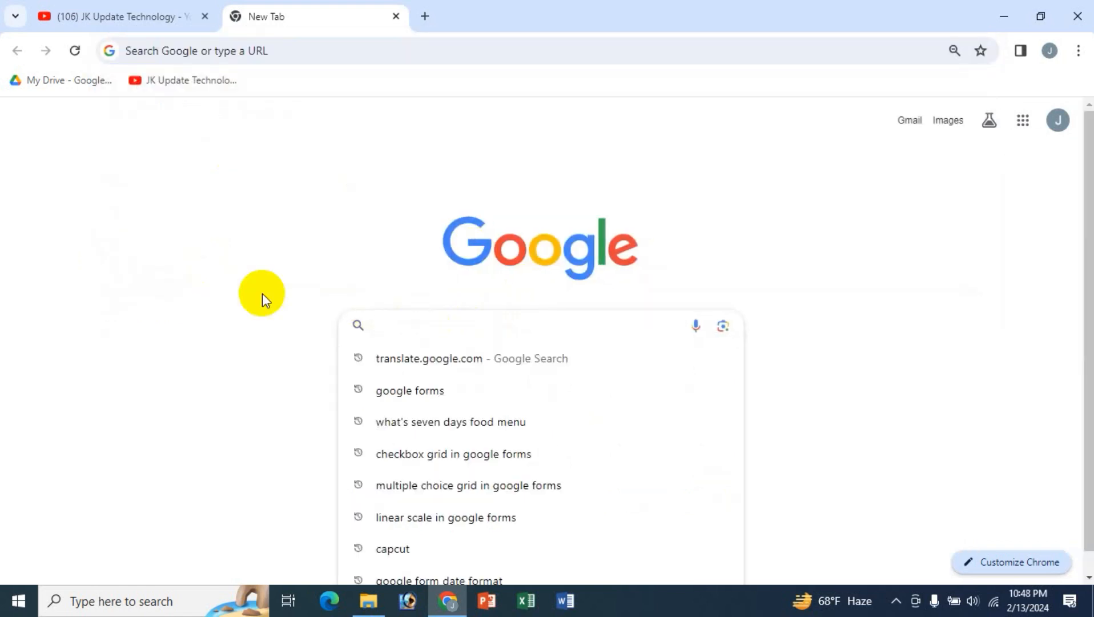
text(google forms)
key(Return)
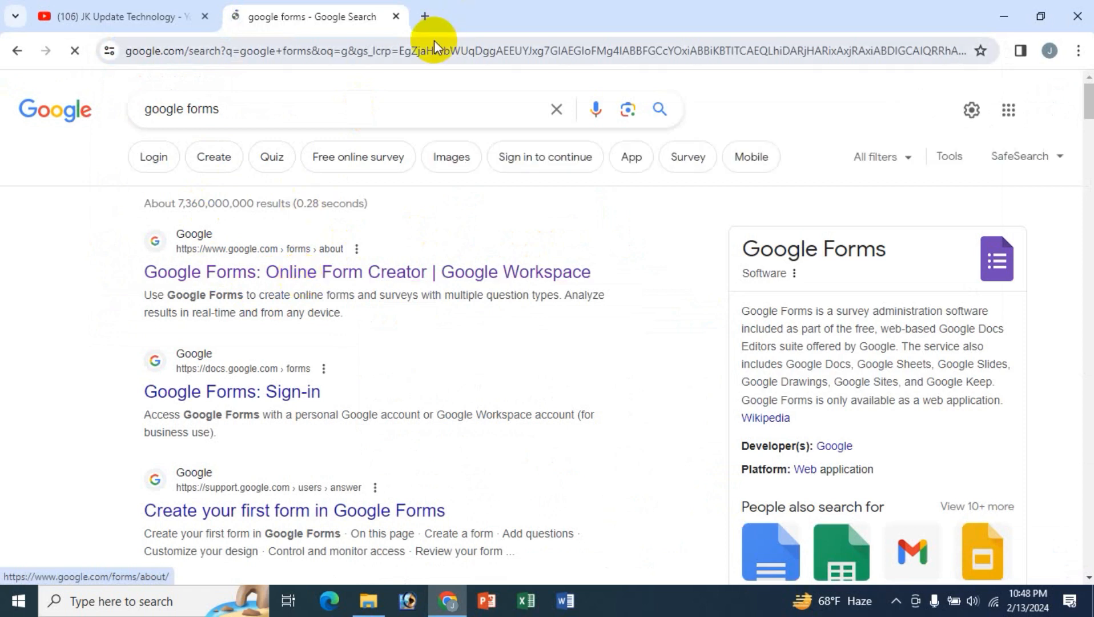
- Open Google Forms from the Google apps in a fresh tab and start a blank form
click(423, 17)
click(396, 17)
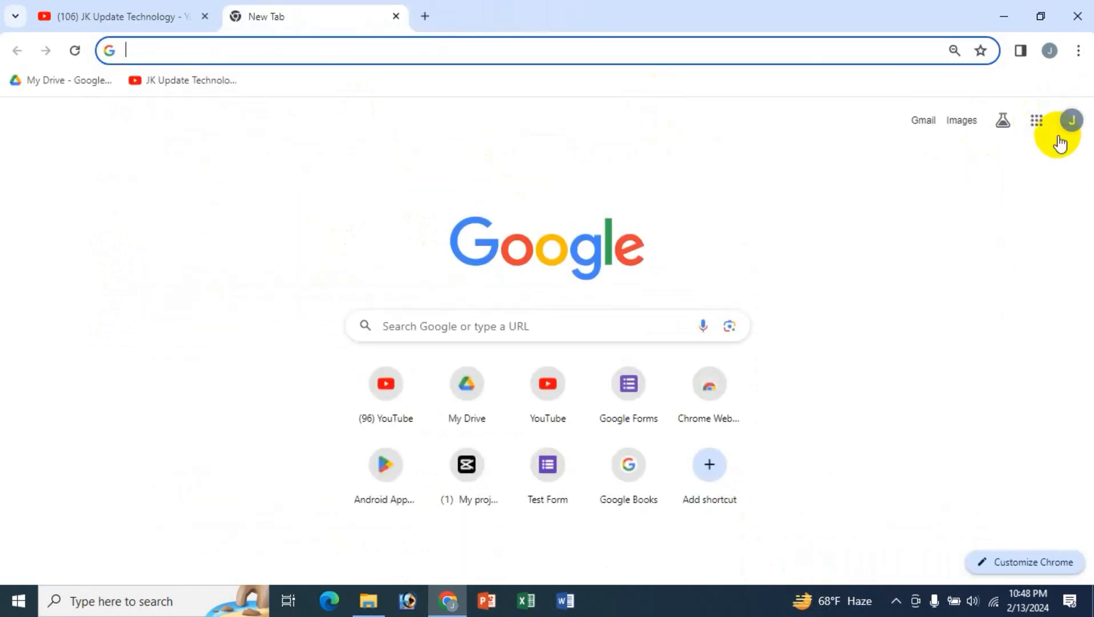
click(1037, 121)
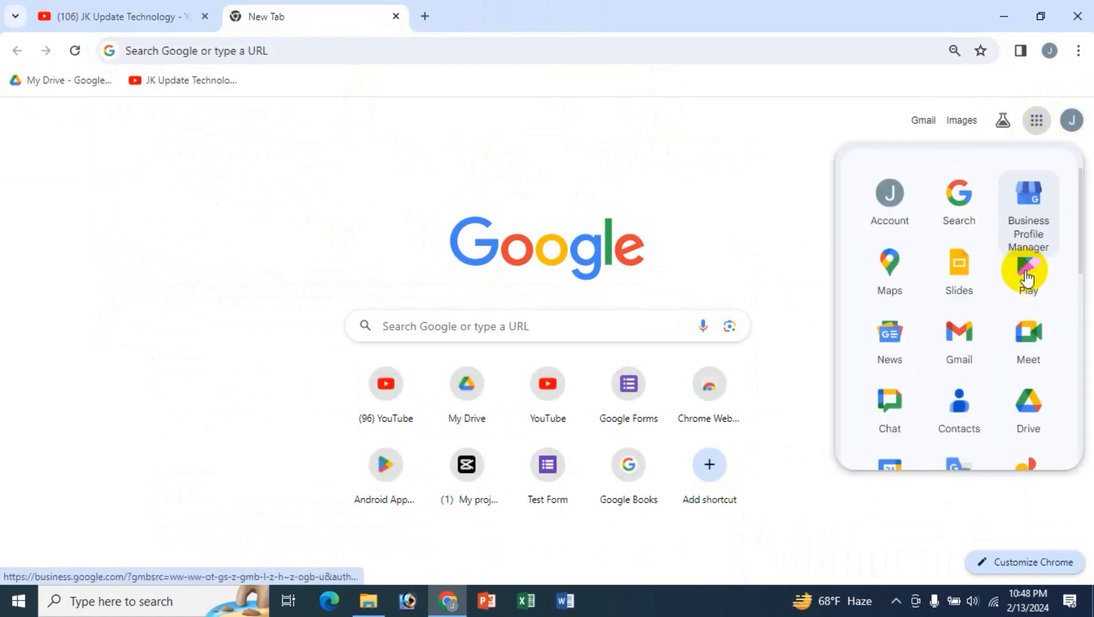
scroll(1014, 331, down, 4)
scroll(1010, 360, down, 5)
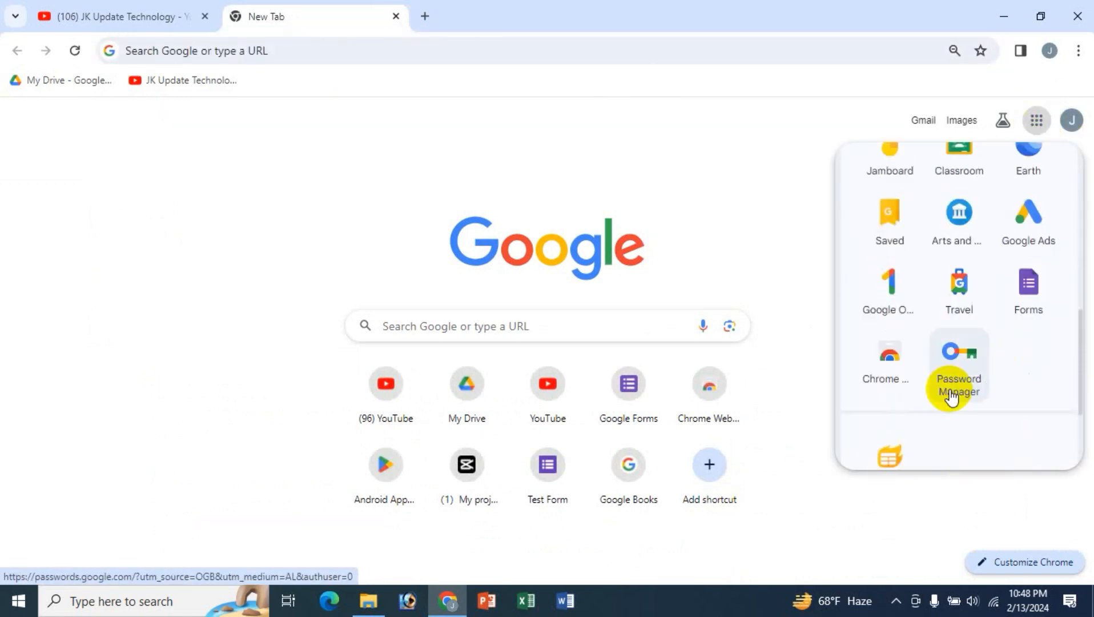
click(1031, 288)
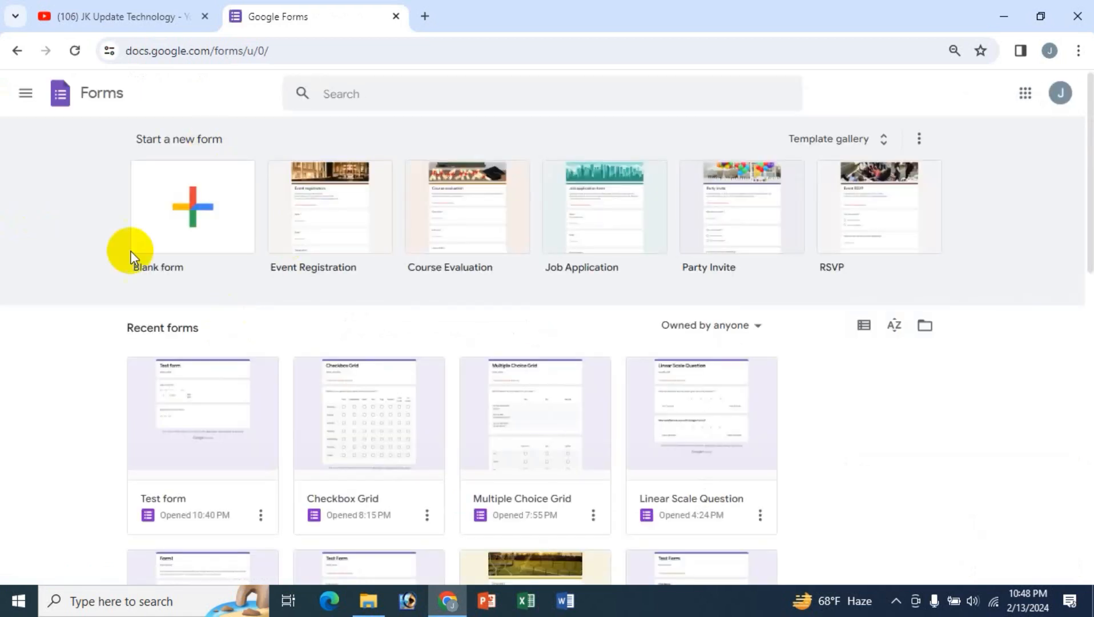
click(174, 197)
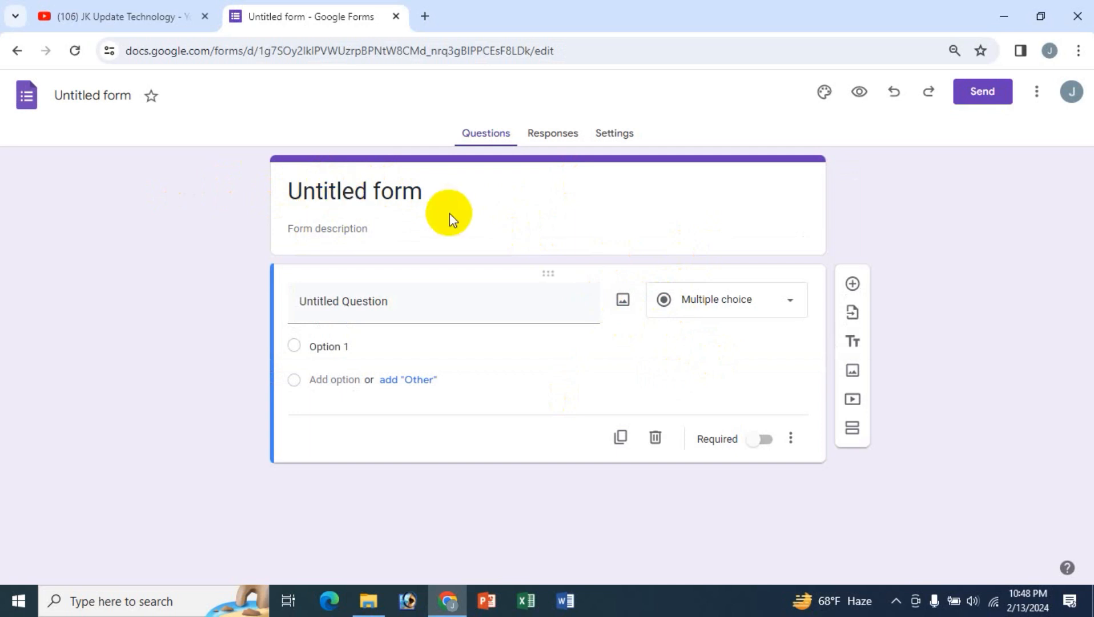
- Title the blank form "Date & Time" and apply the same name to the form file
click(237, 183)
text(Da)
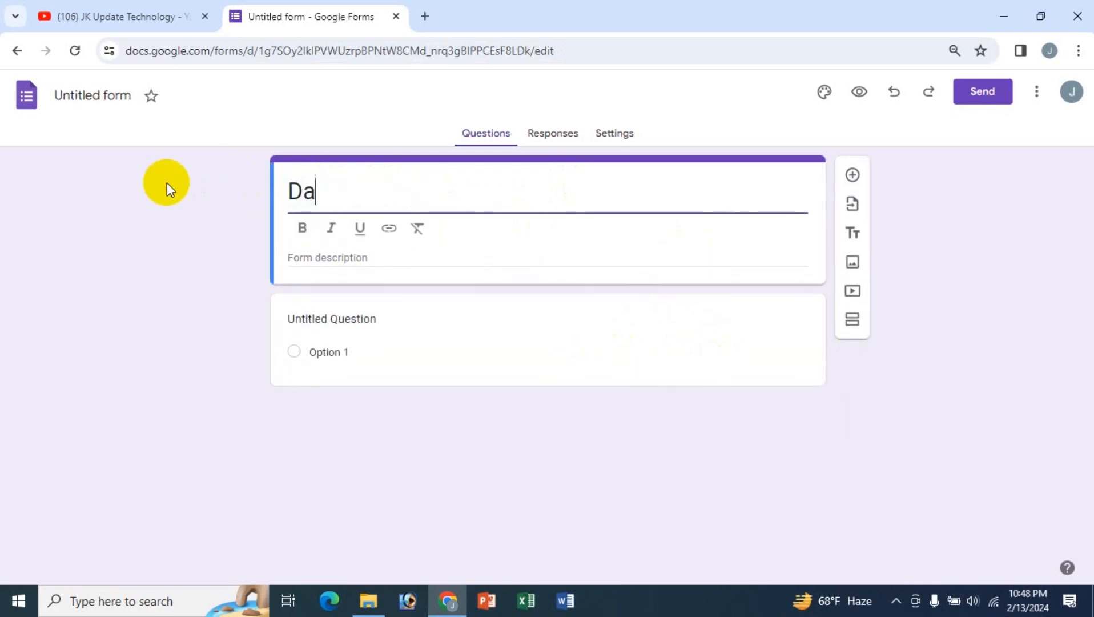
text(te & ti)
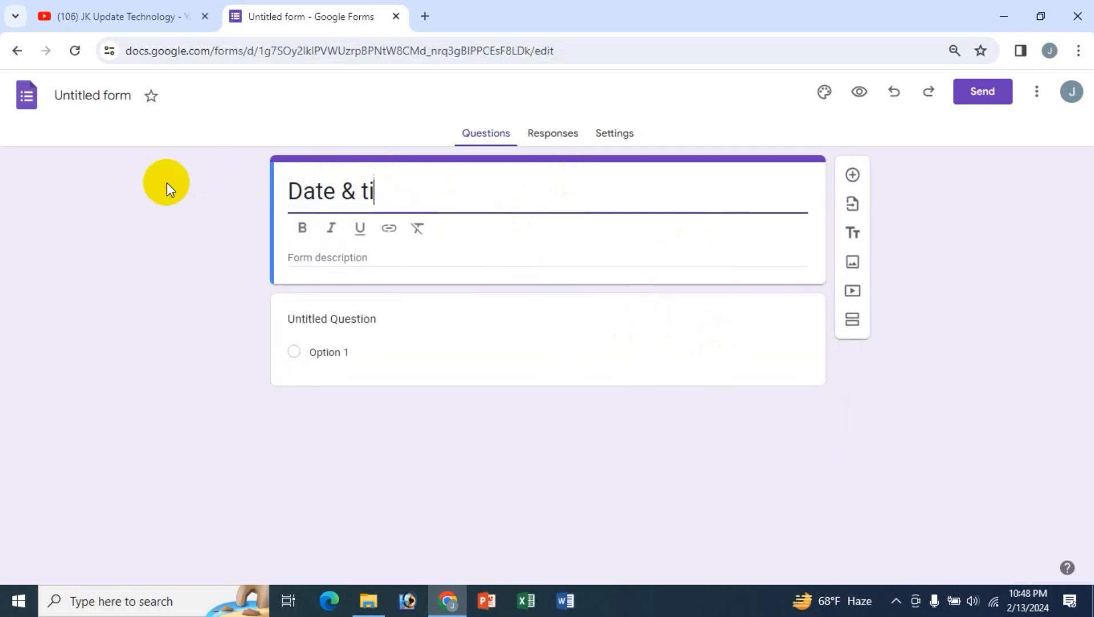
text(me)
key(BackSpace)
key(BackSpace)
key(BackSpace)
text(Time)
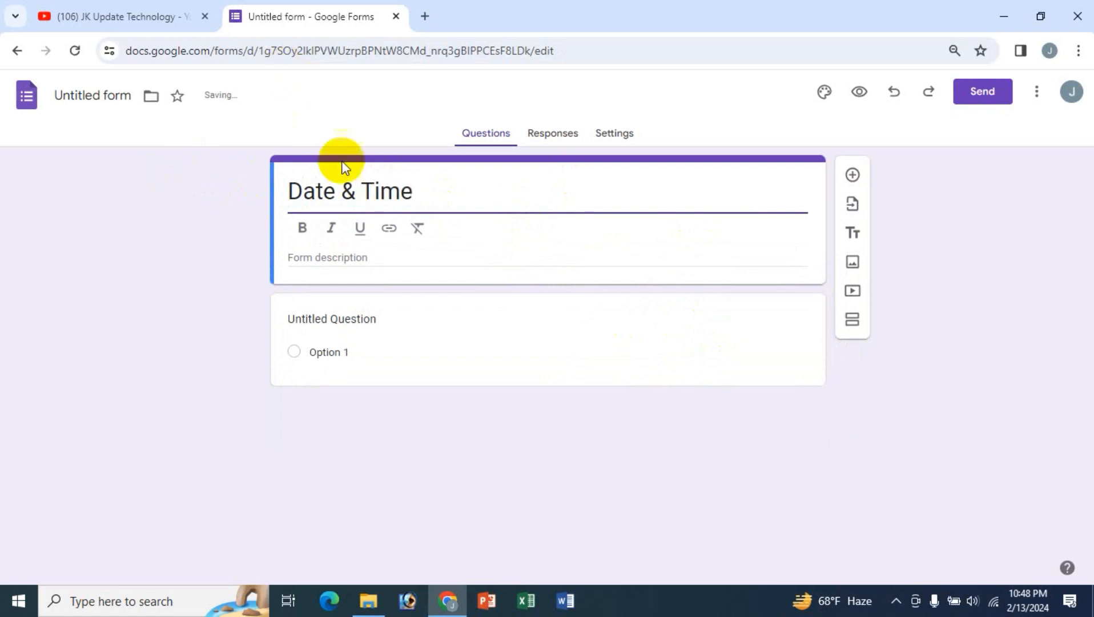
click(104, 102)
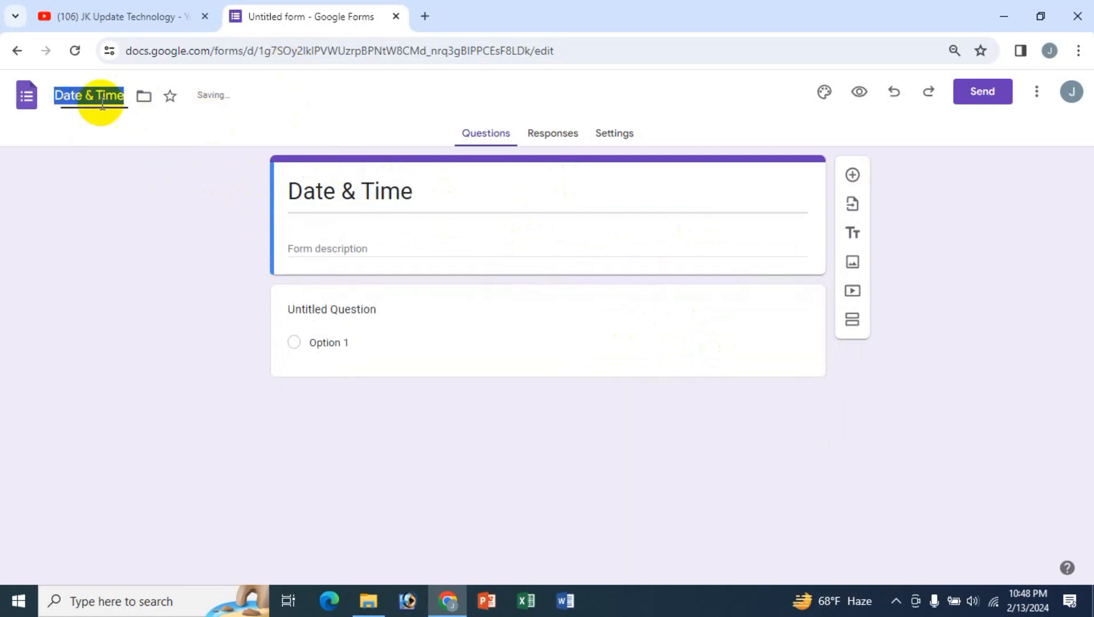
- Try bold and link formatting on the form title and clear its formatting again
click(354, 192)
drag(433, 191, 288, 191)
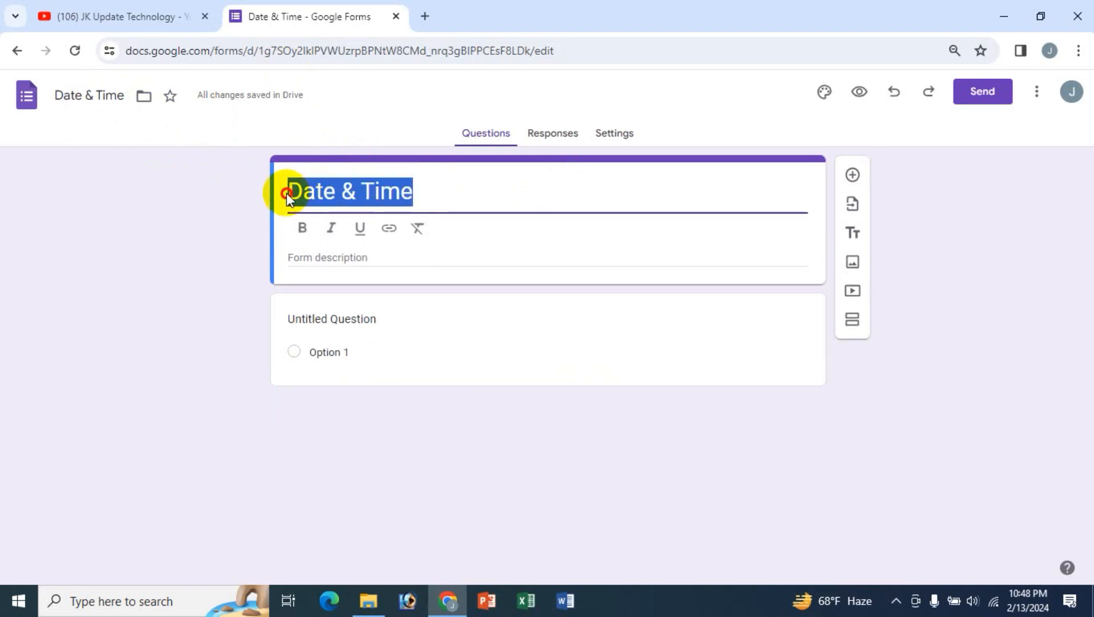
click(303, 230)
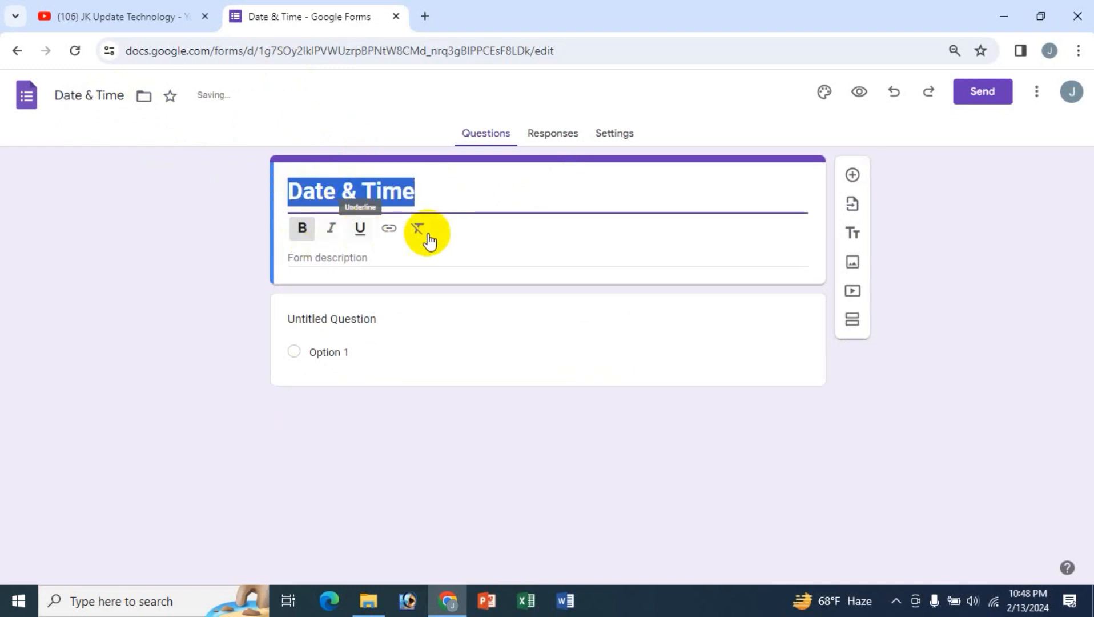
click(388, 229)
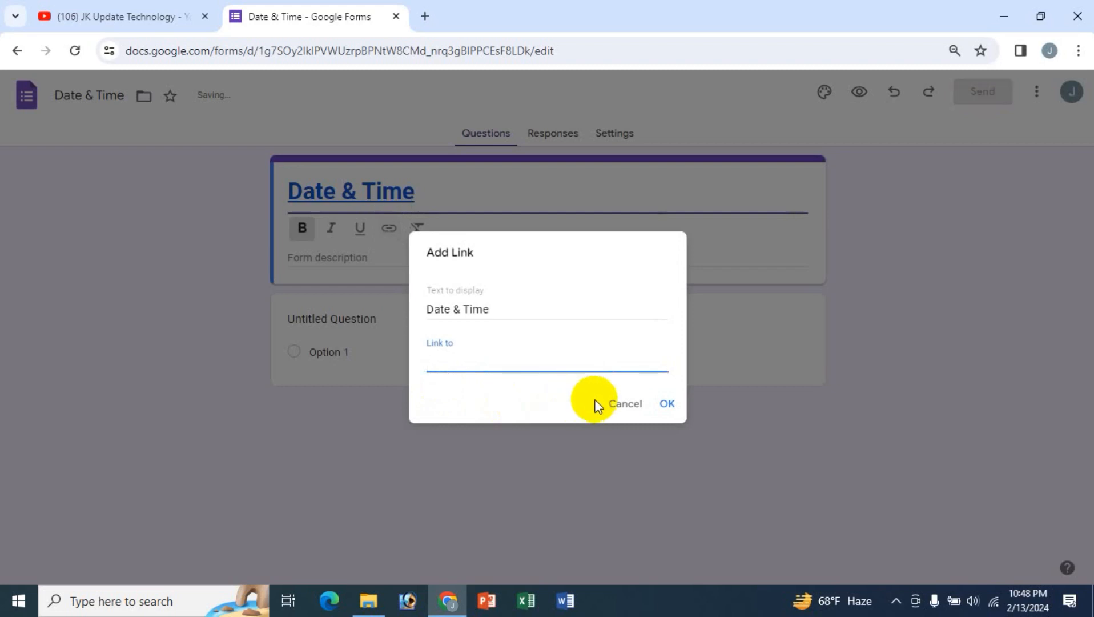
click(612, 406)
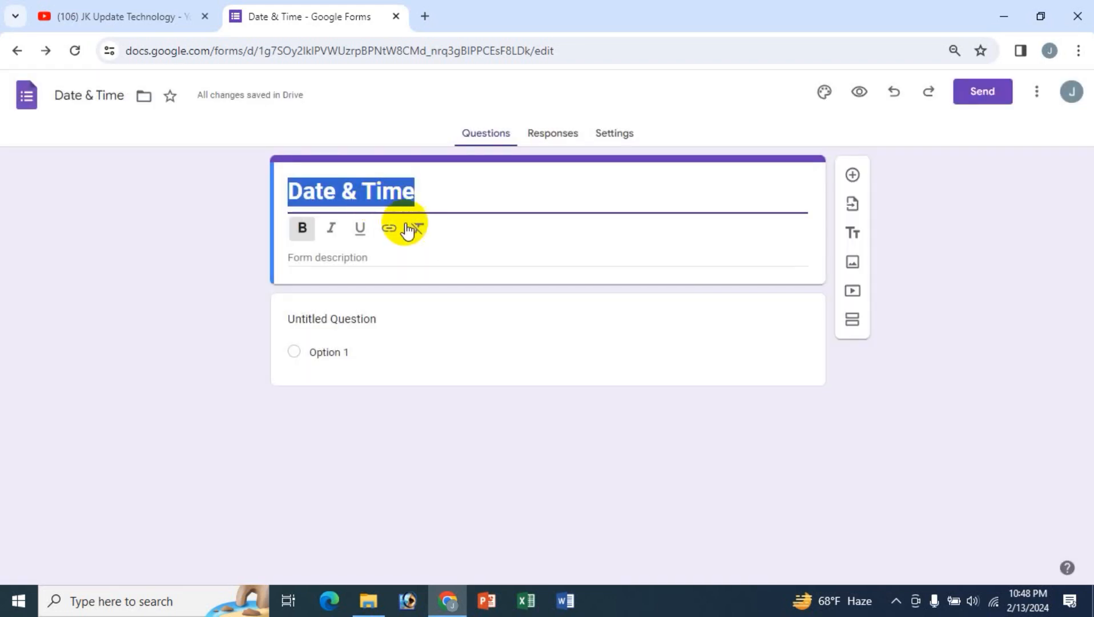
click(416, 231)
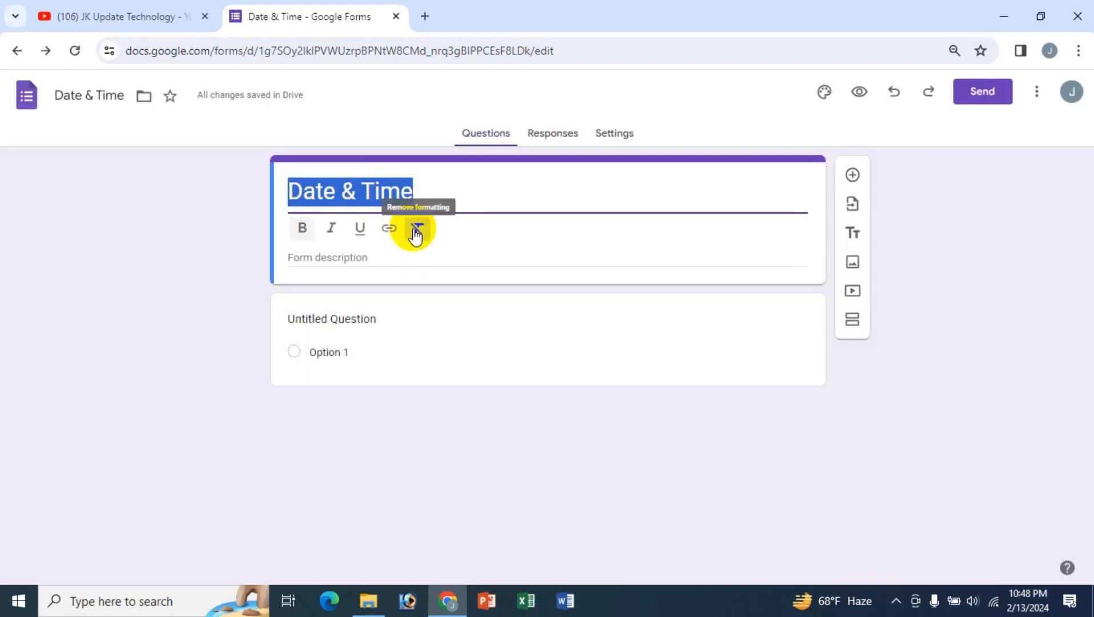
- Make the form title bold and enter "sdjkfs d dsdfsd dfsd" as the form description
click(299, 231)
click(334, 260)
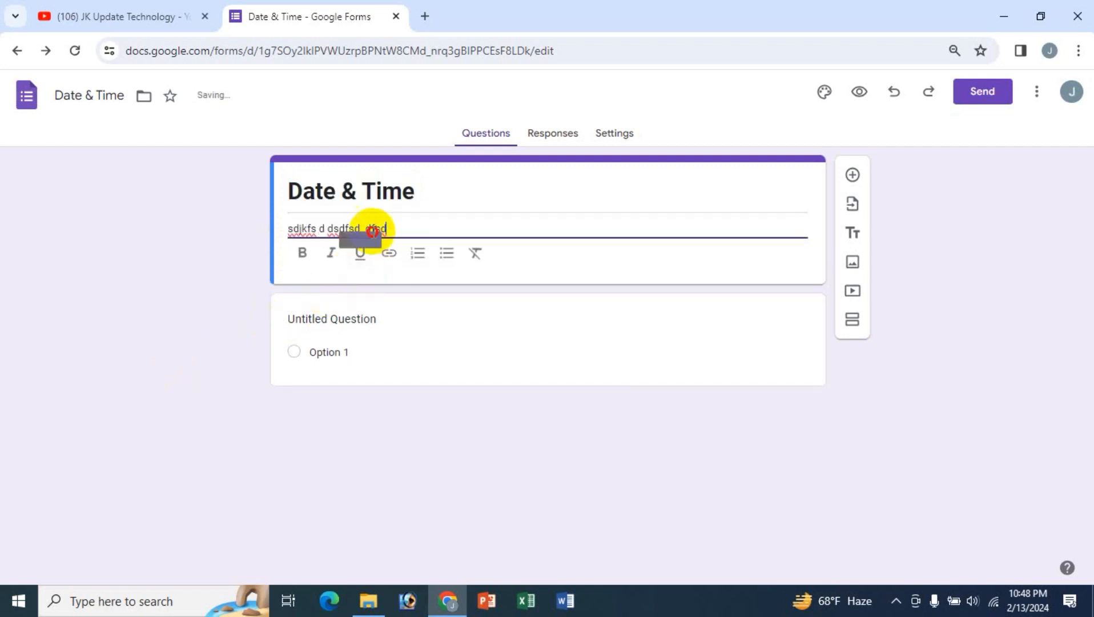
drag(380, 229, 279, 256)
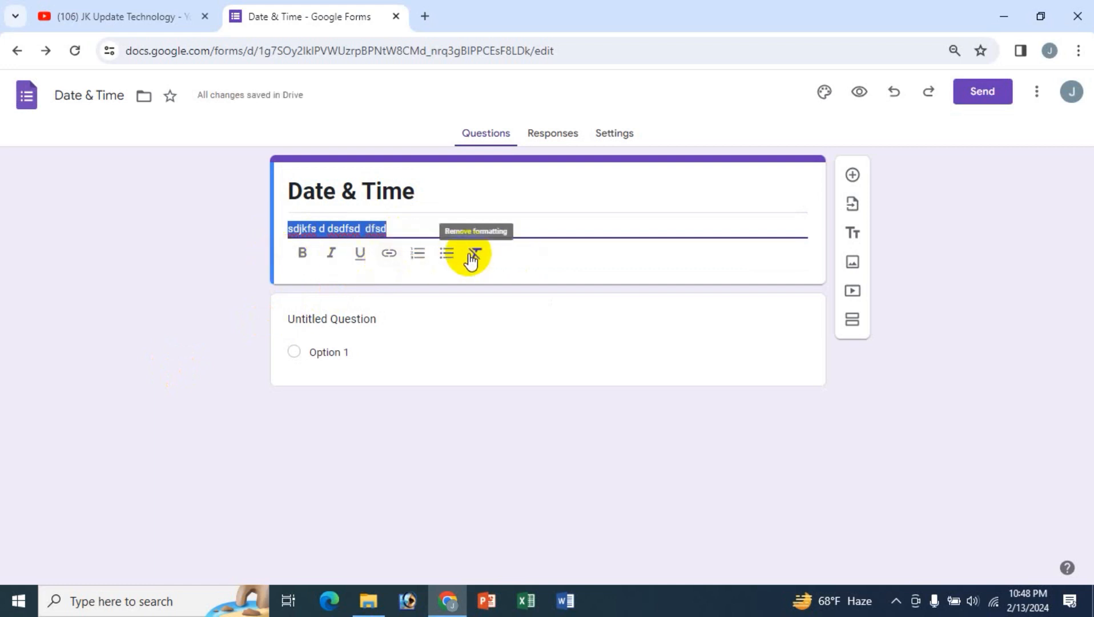
click(351, 228)
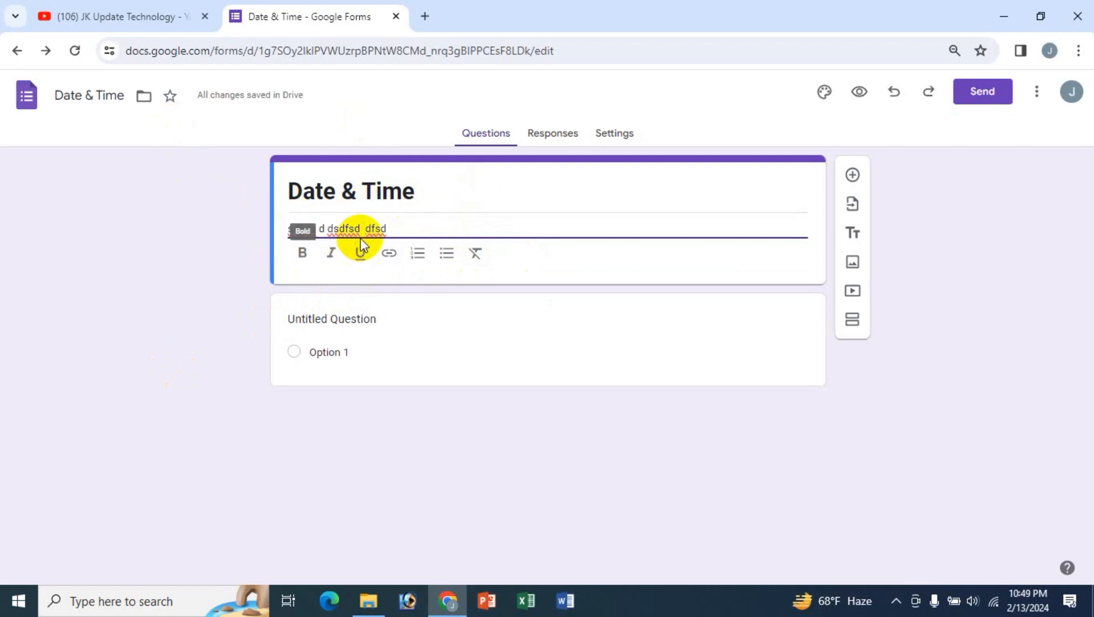
- Select the untitled question and show its list of available question types
click(359, 319)
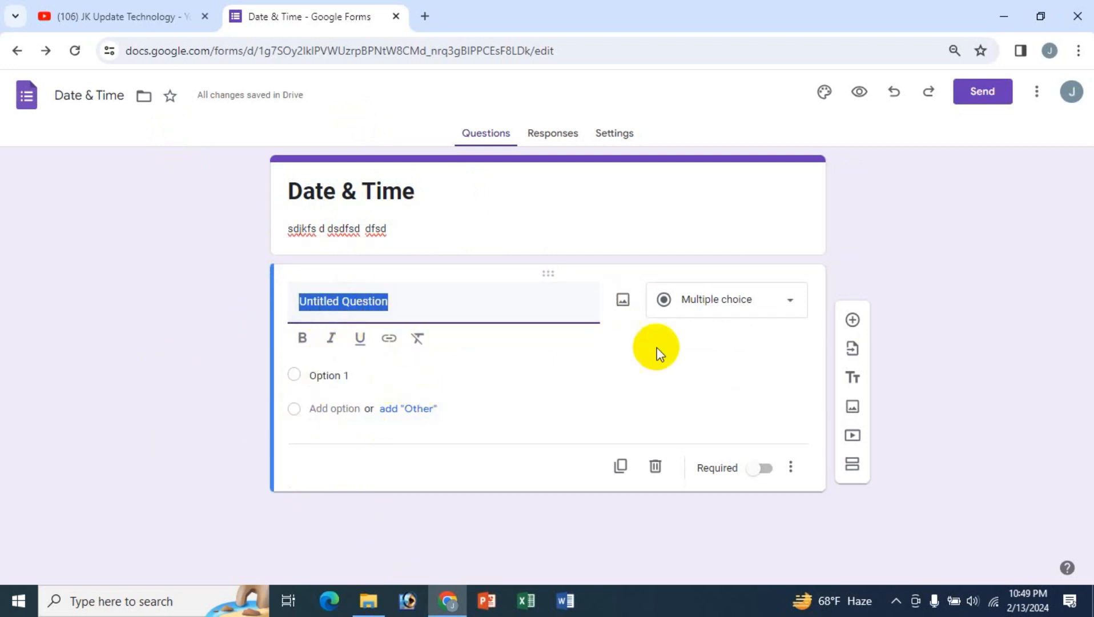
click(791, 304)
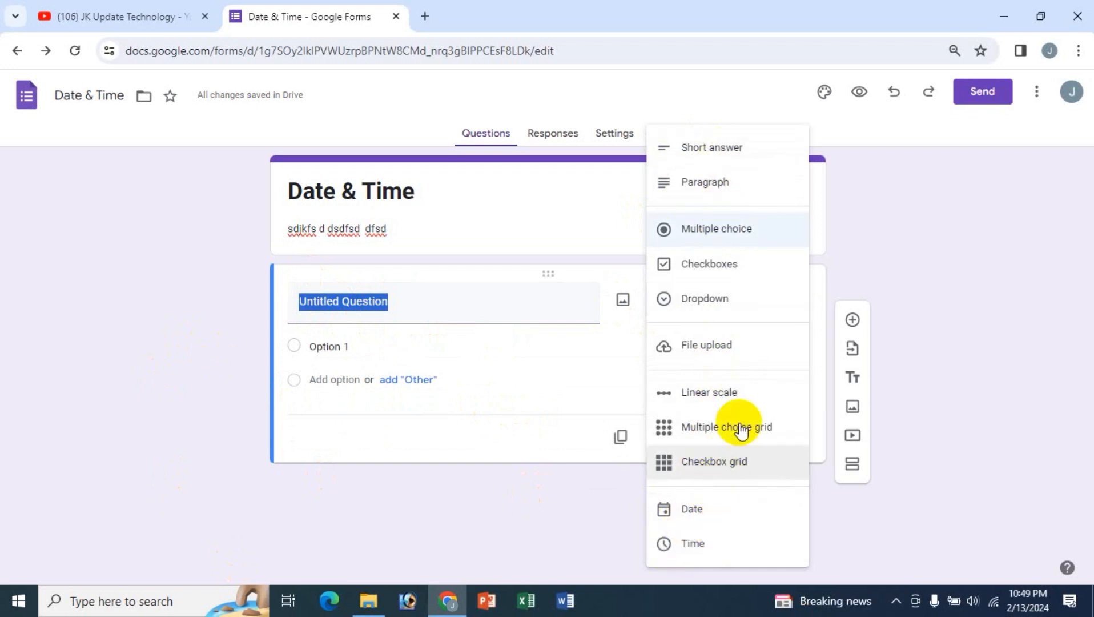
- Switch to YouTube, look through the JK Update Technology channel's Google Forms videos, and return to the form
click(137, 8)
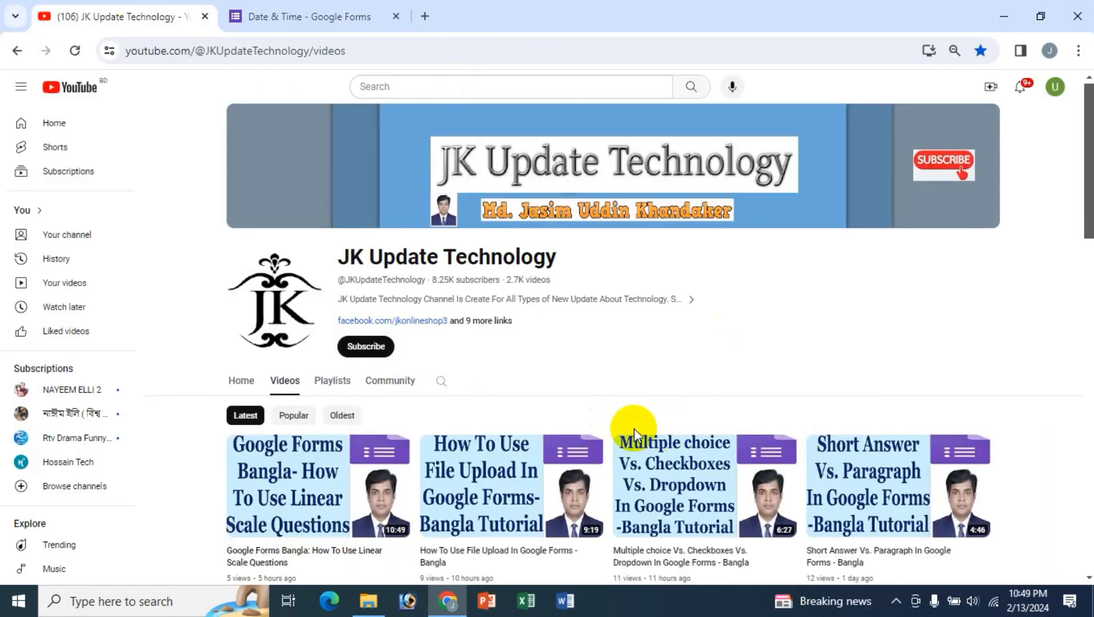
scroll(926, 320, down, 2)
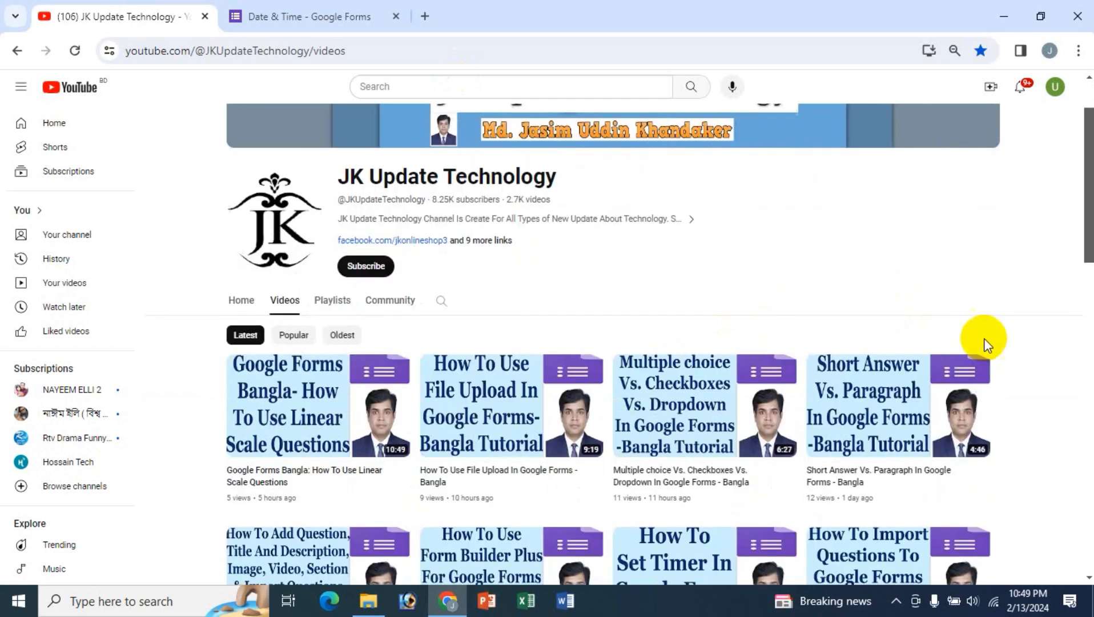
scroll(1061, 360, down, 5)
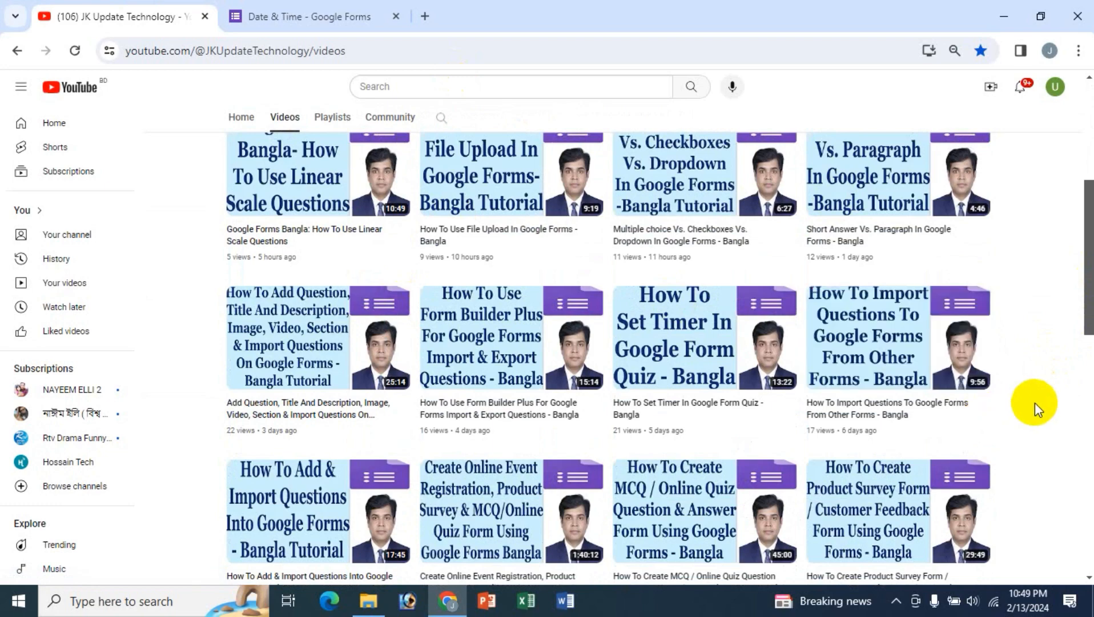
scroll(1036, 404, down, 1)
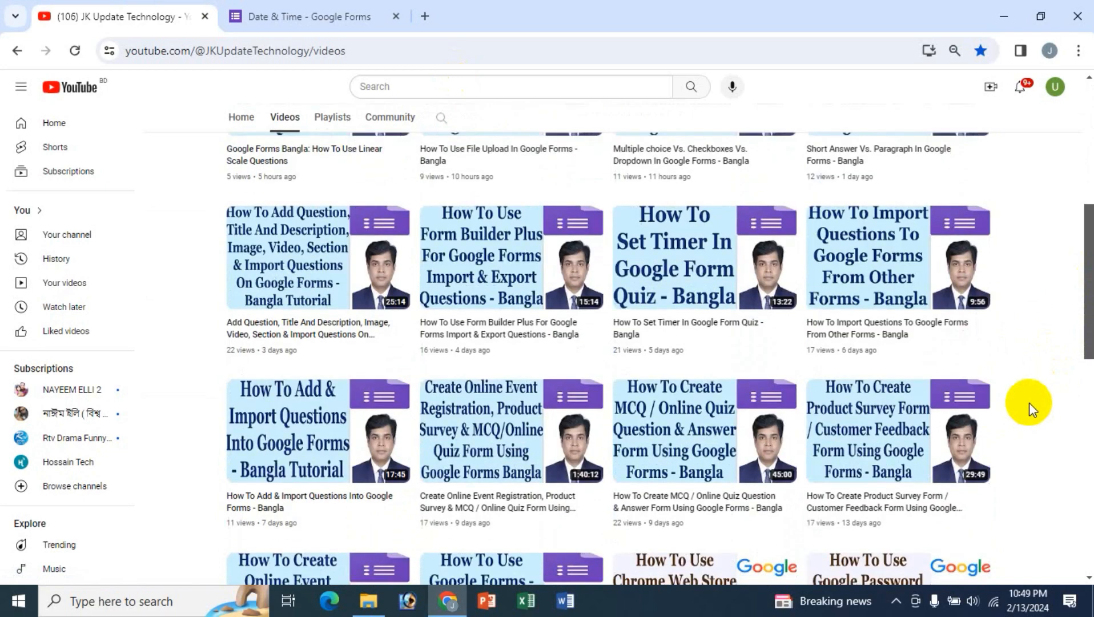
scroll(1029, 402, down, 3)
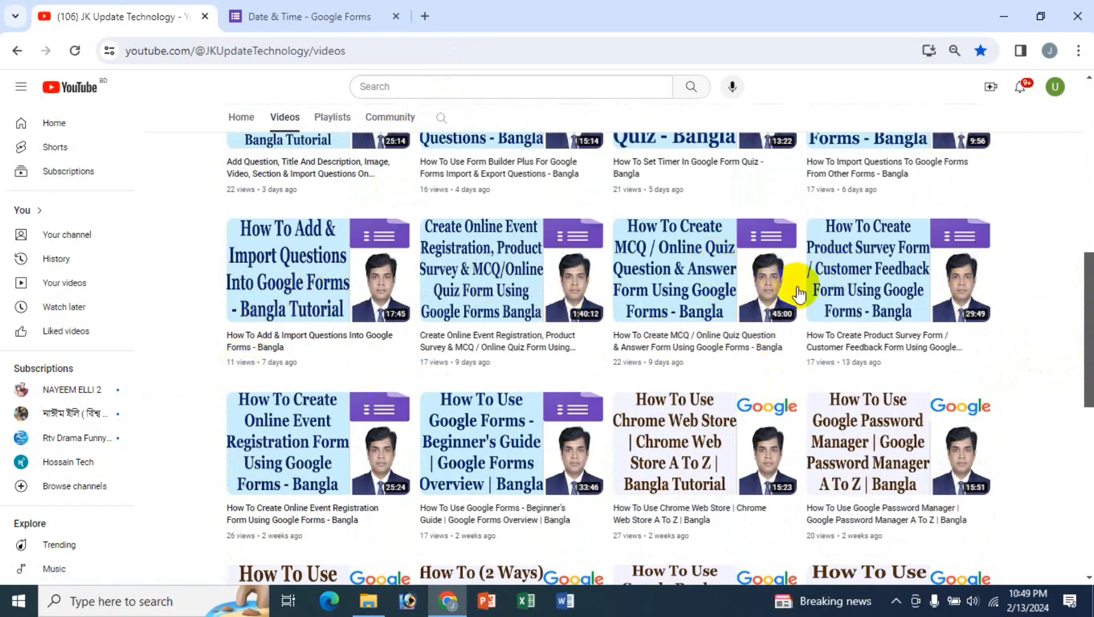
scroll(811, 288, up, 3)
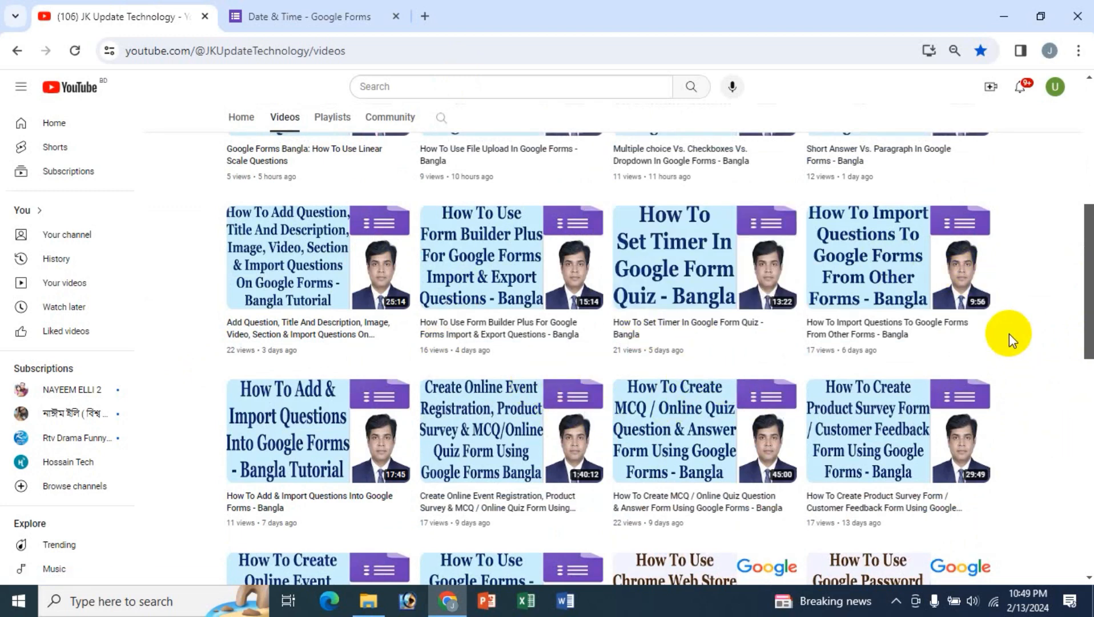
scroll(1009, 342, up, 4)
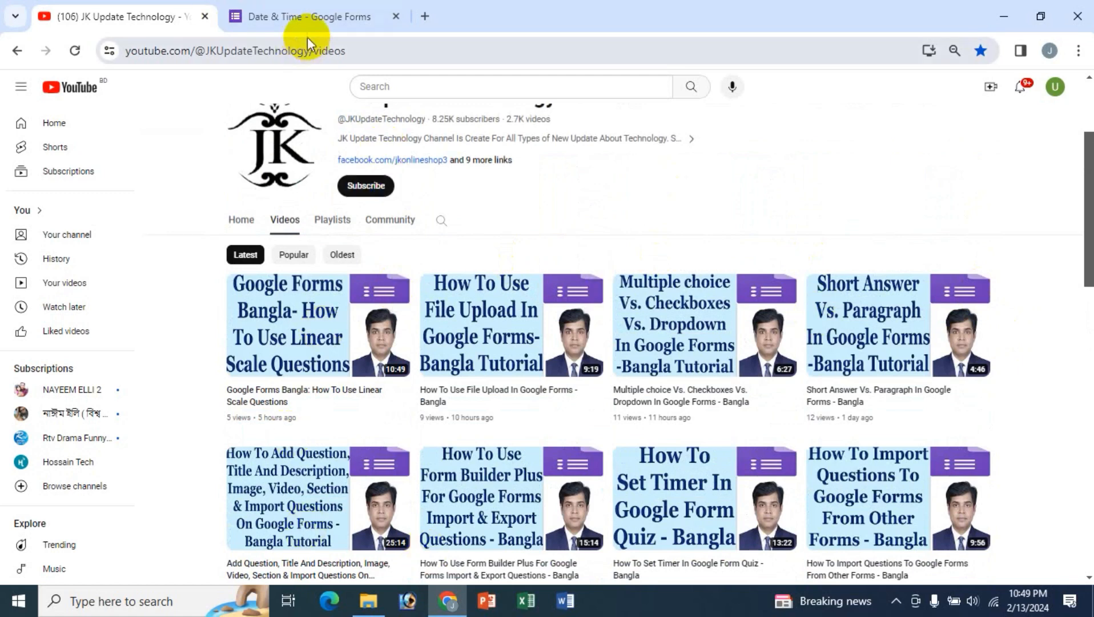
click(308, 12)
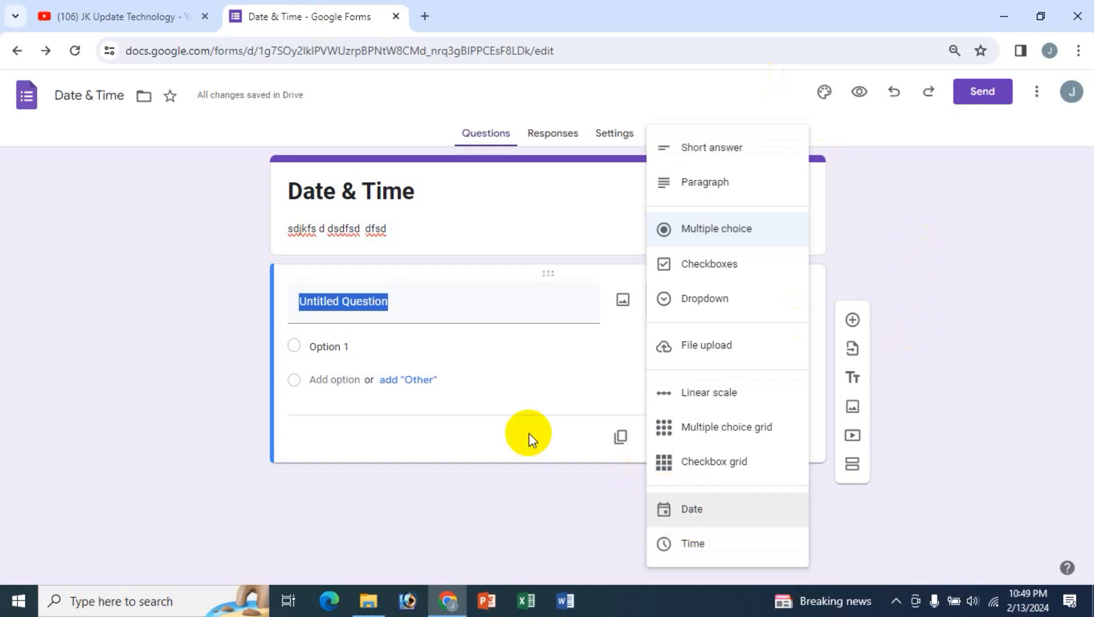
- Title the untitled question "Date of birth" and make it a Date question
click(191, 312)
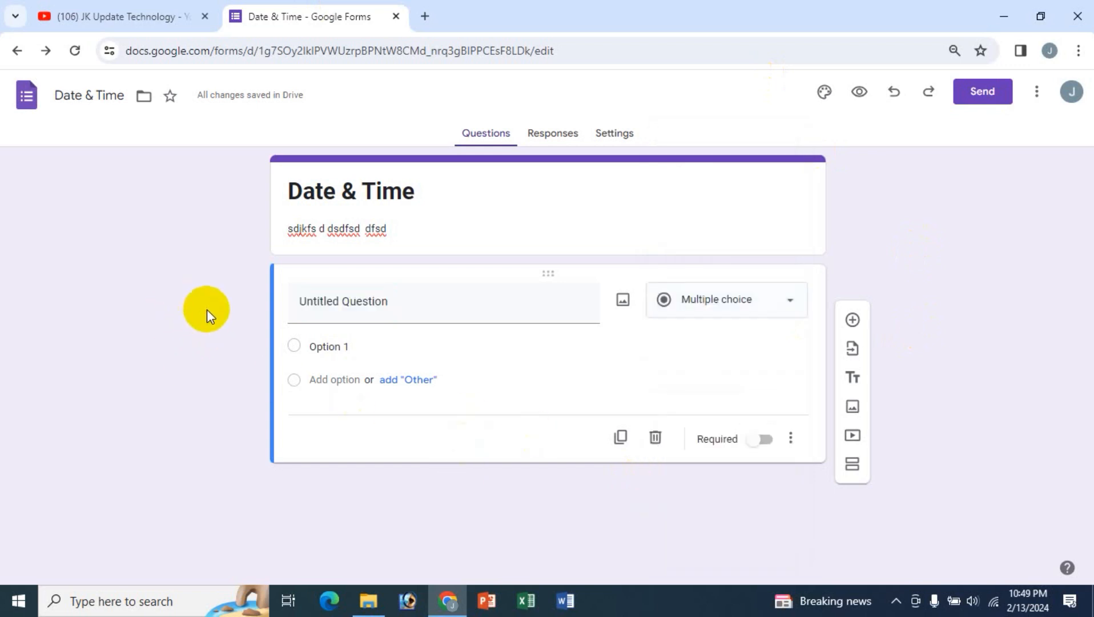
drag(413, 302, 237, 298)
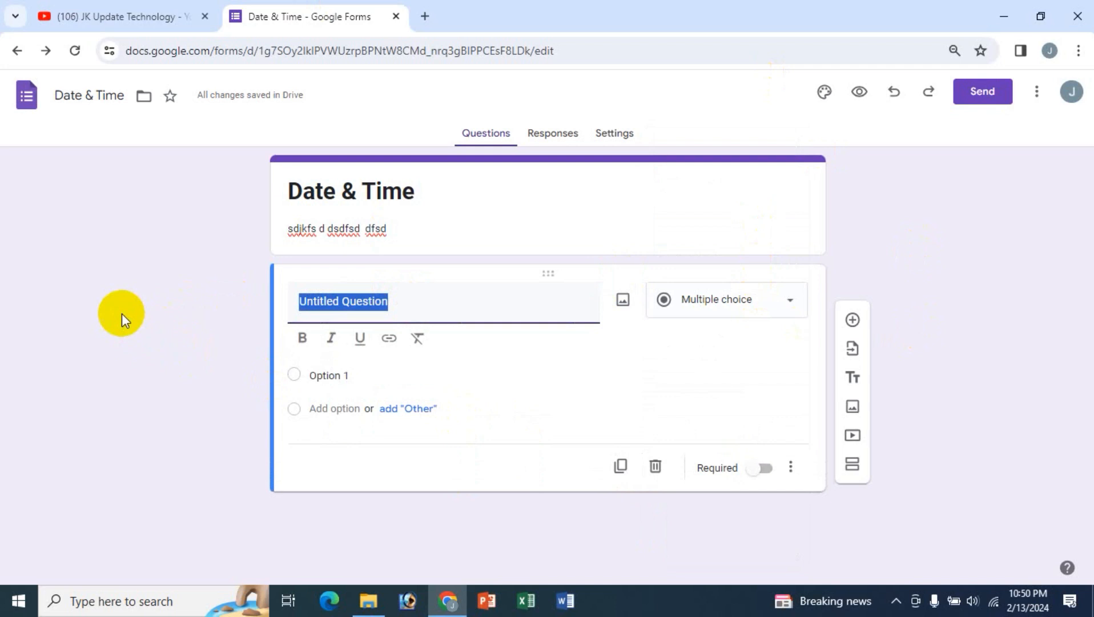
text(Date of b)
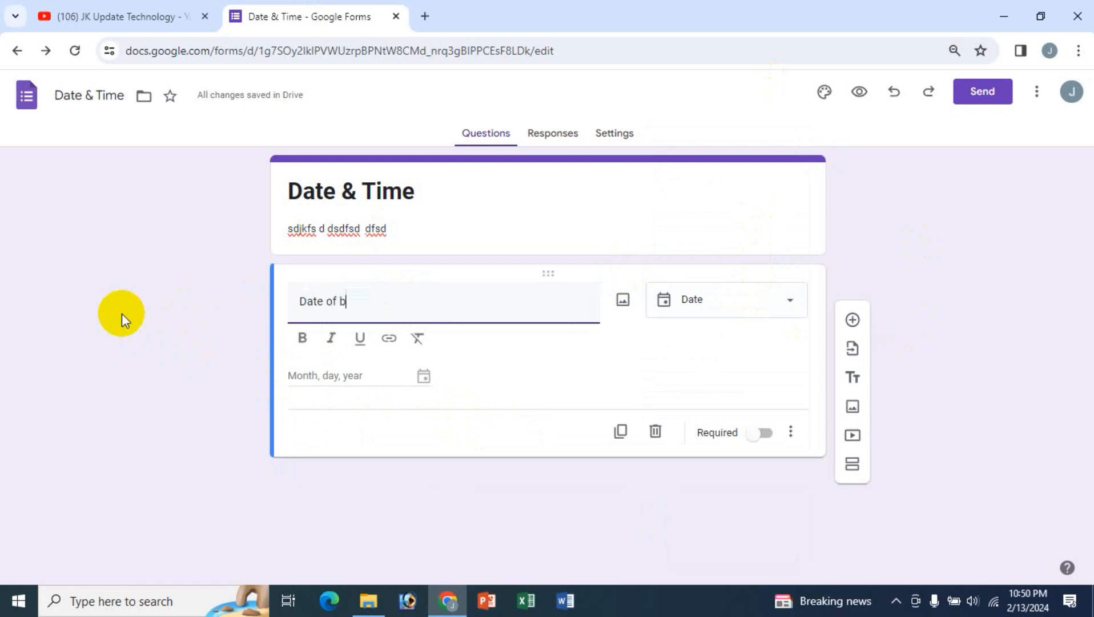
text(irth)
click(224, 300)
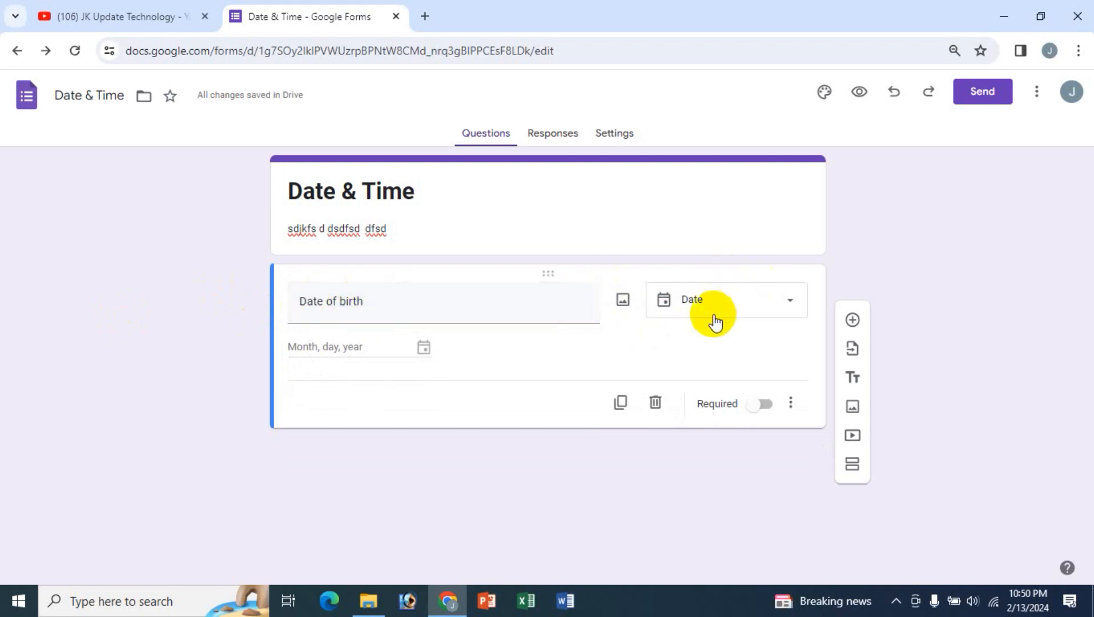
click(745, 310)
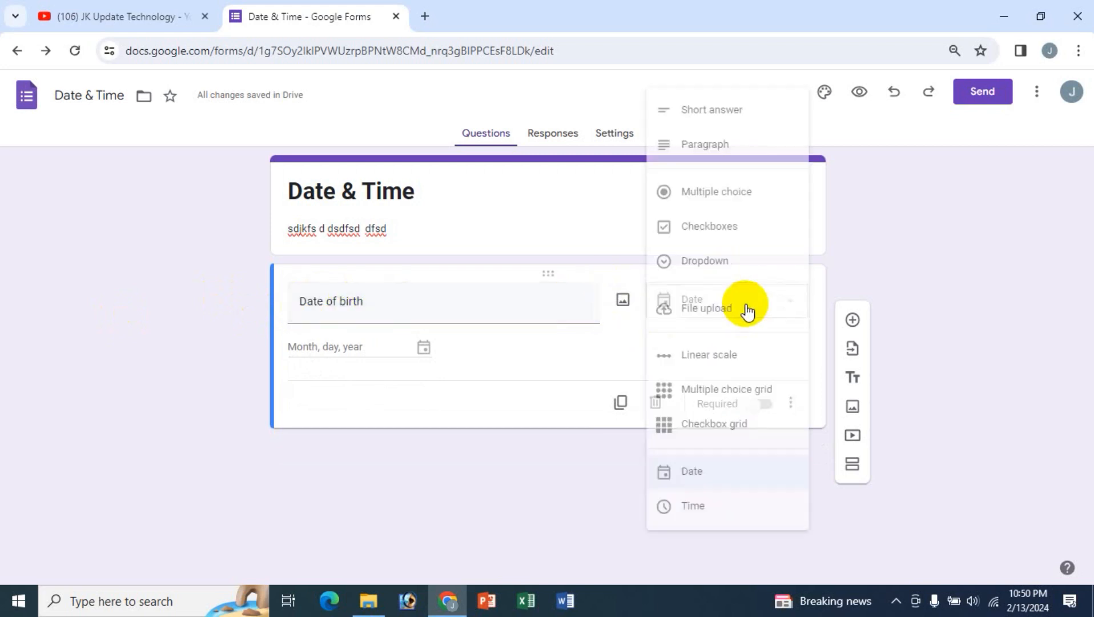
click(700, 478)
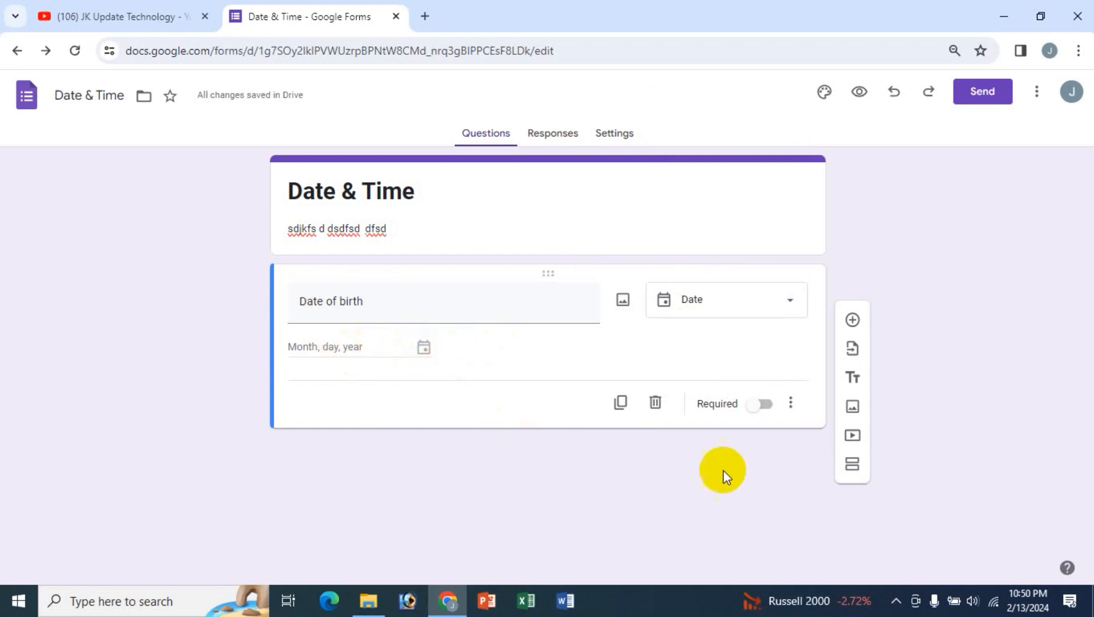
- Show the description field on the "Date of birth" question and hide it again
click(795, 412)
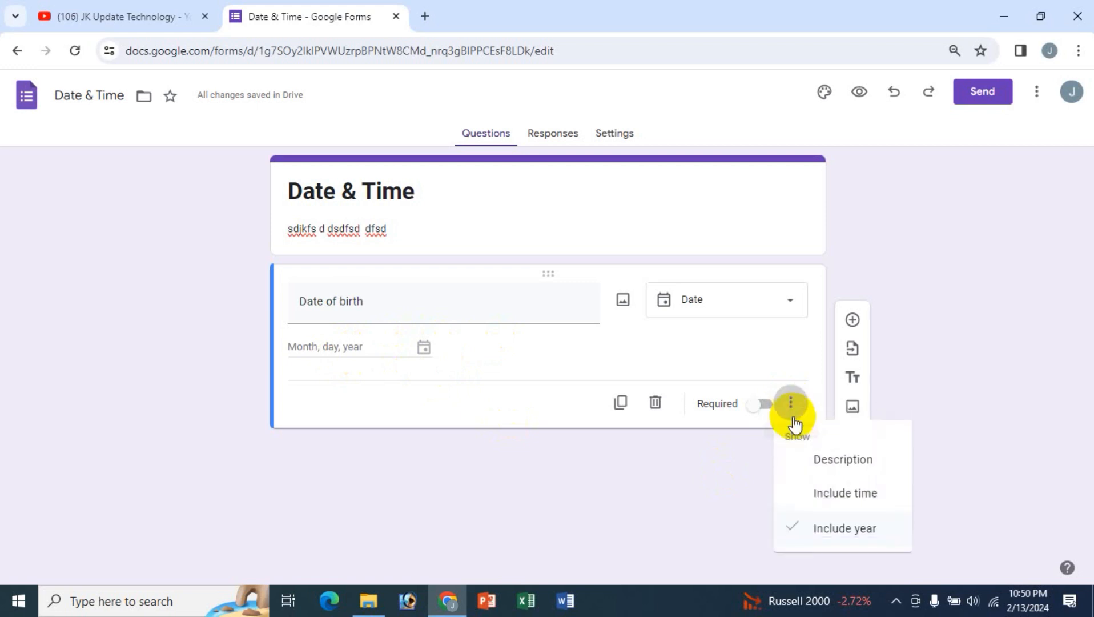
click(849, 469)
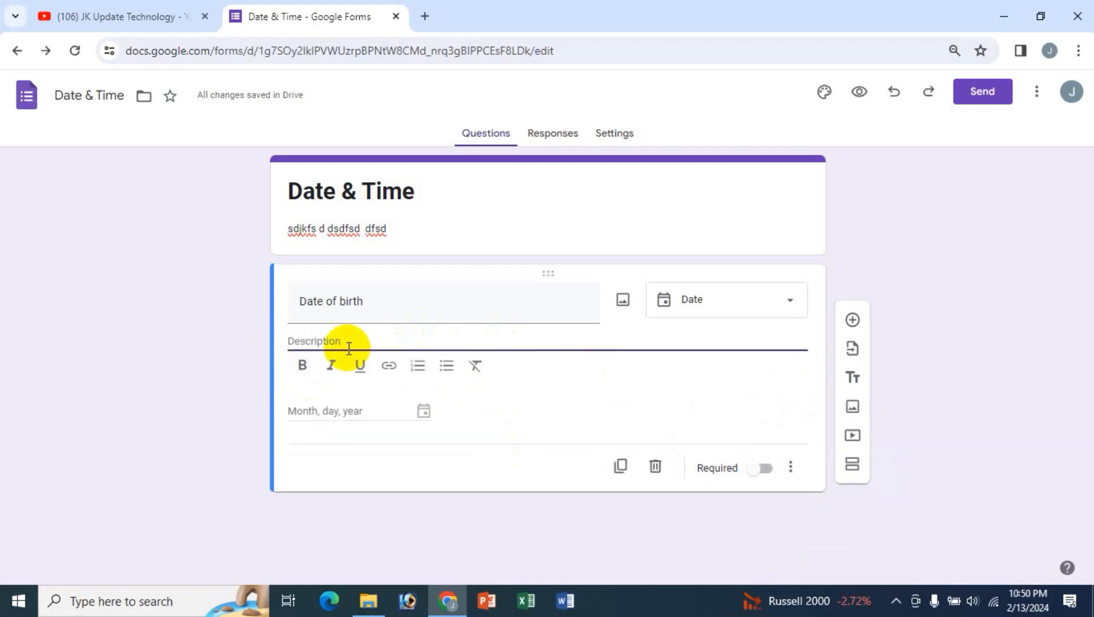
click(790, 466)
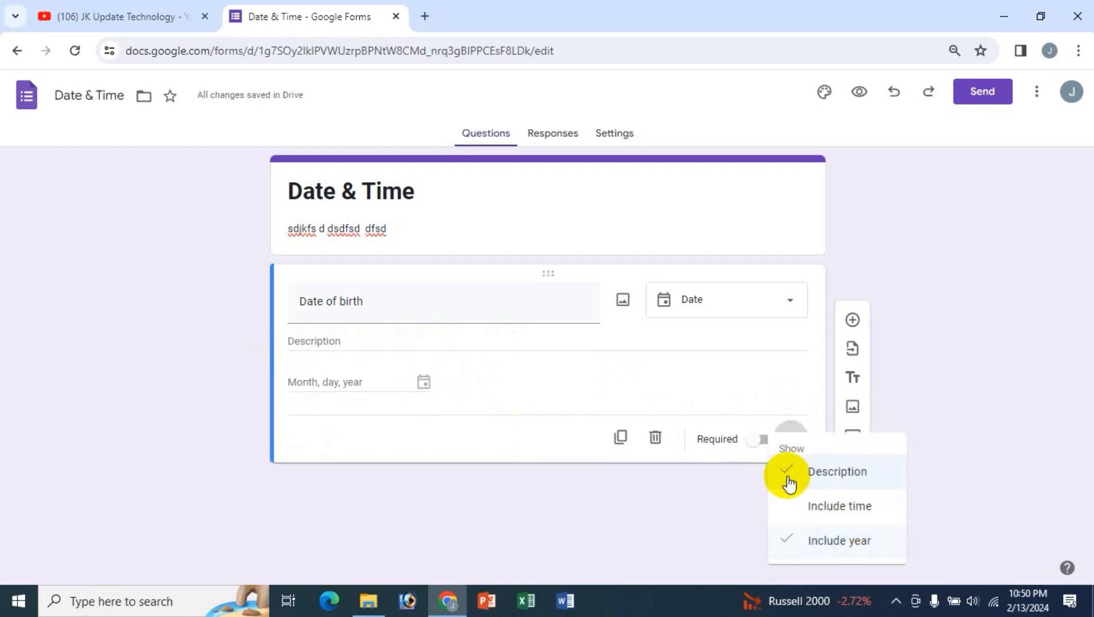
click(790, 483)
- Include a time field in the "Date of birth" question and make the question required
click(791, 436)
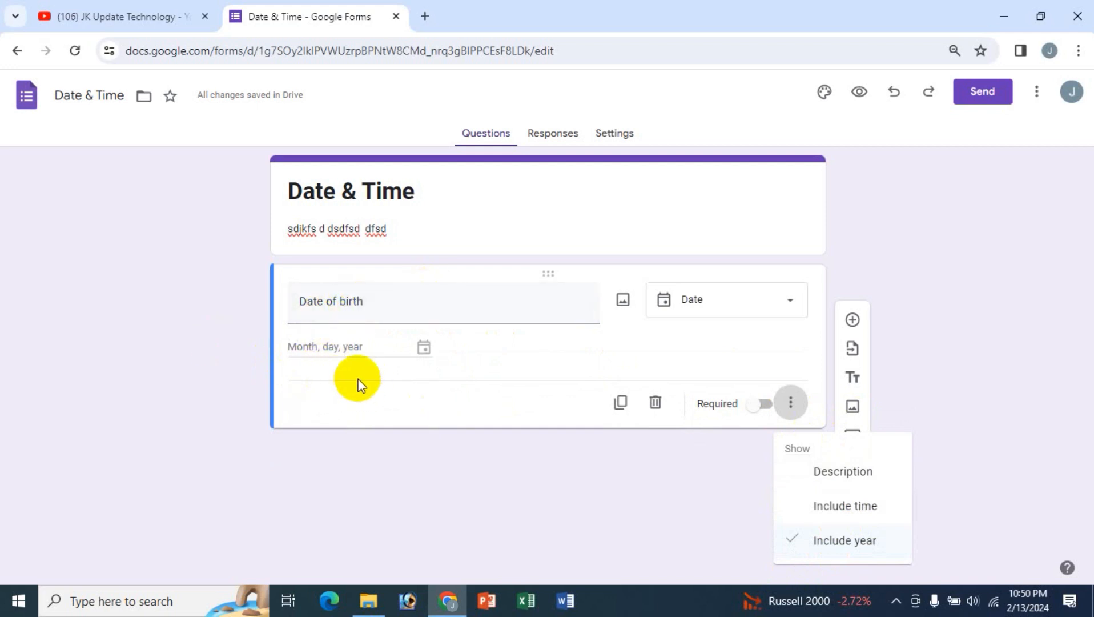
click(866, 514)
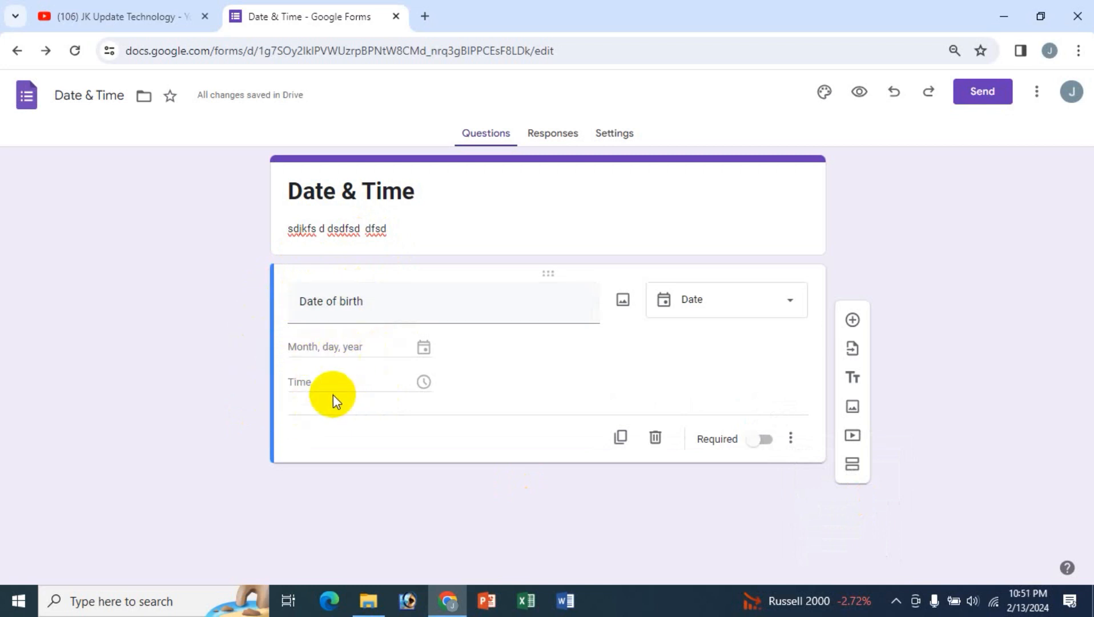
click(790, 438)
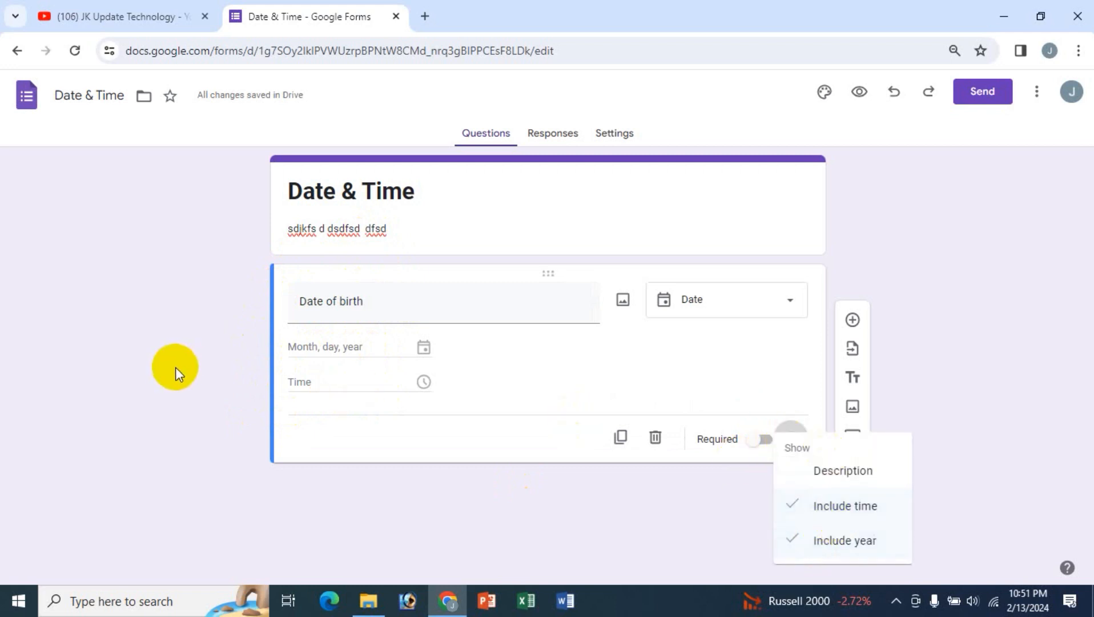
click(177, 368)
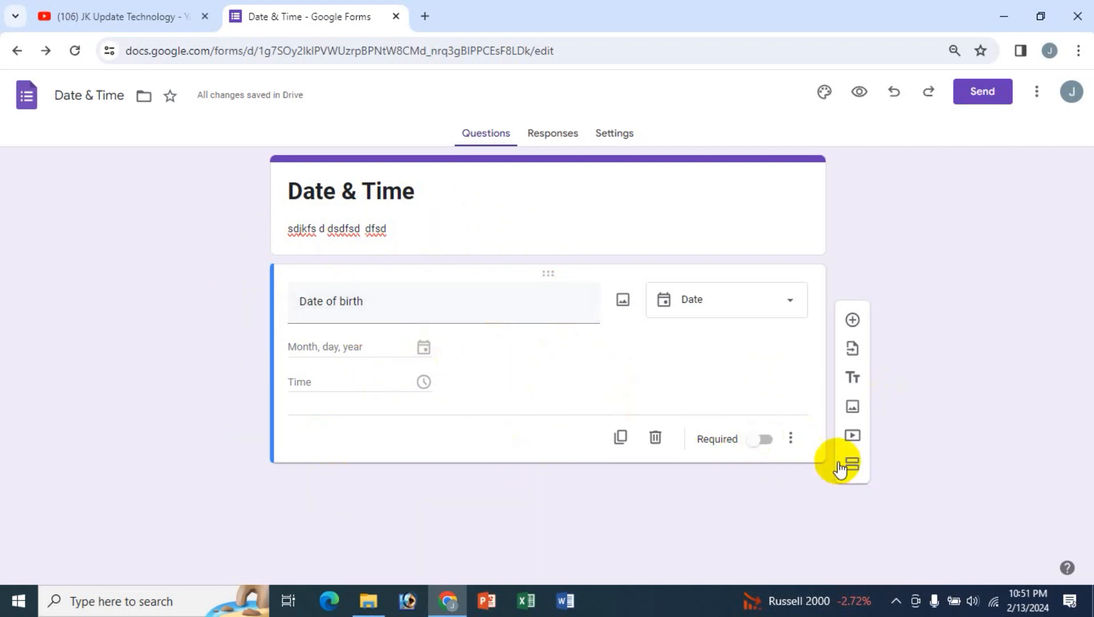
click(764, 440)
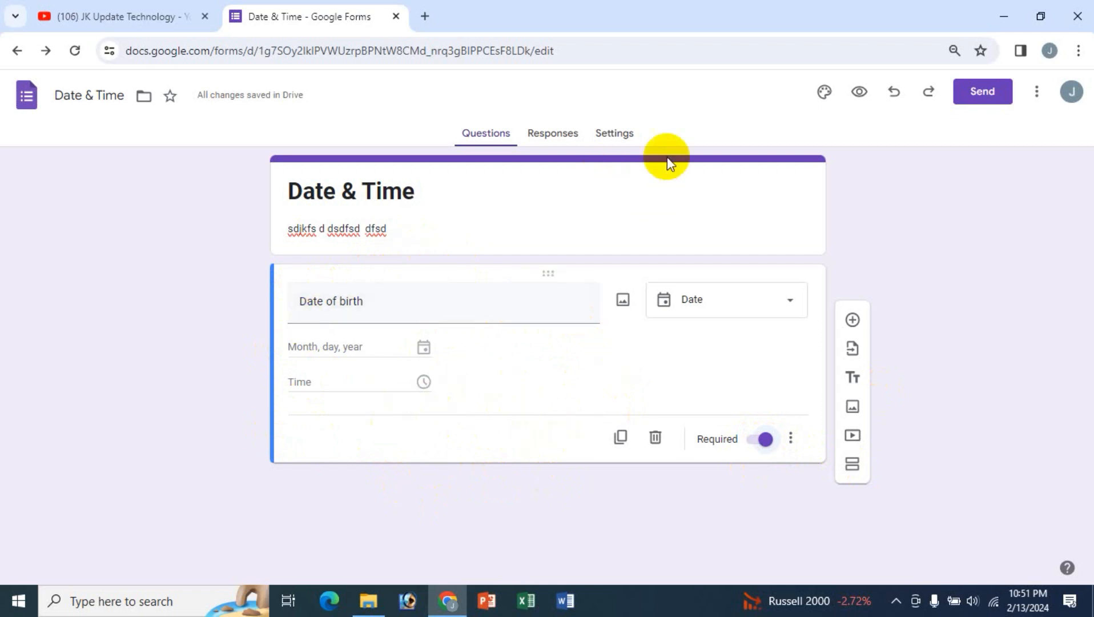
- Preview the form and examine the months and years offered by the date picker of the "Date of birth" question
click(859, 91)
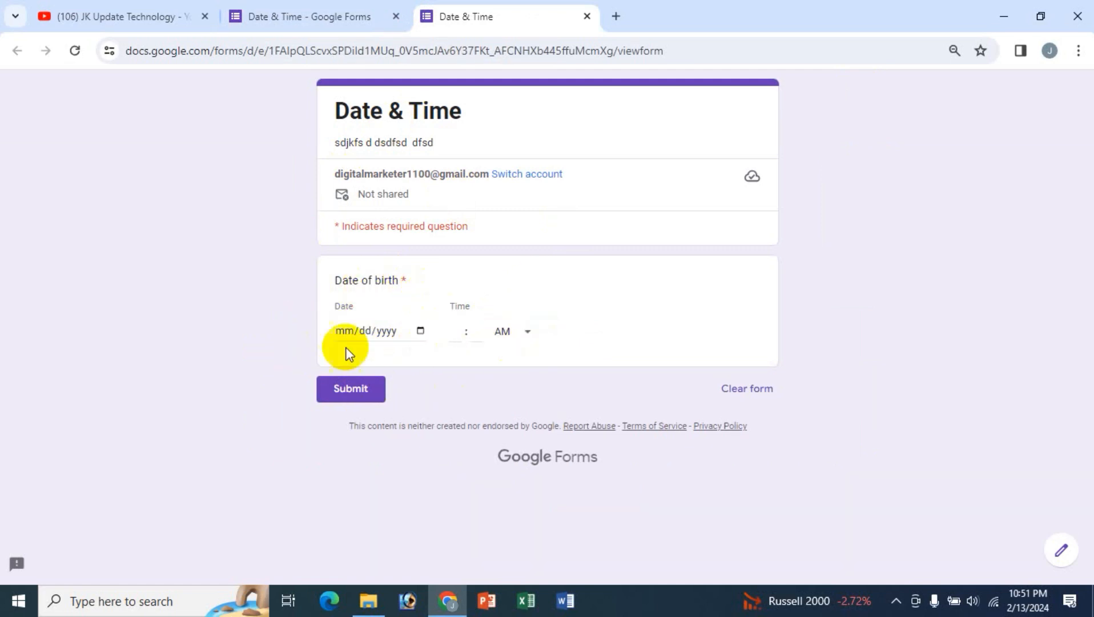
click(422, 328)
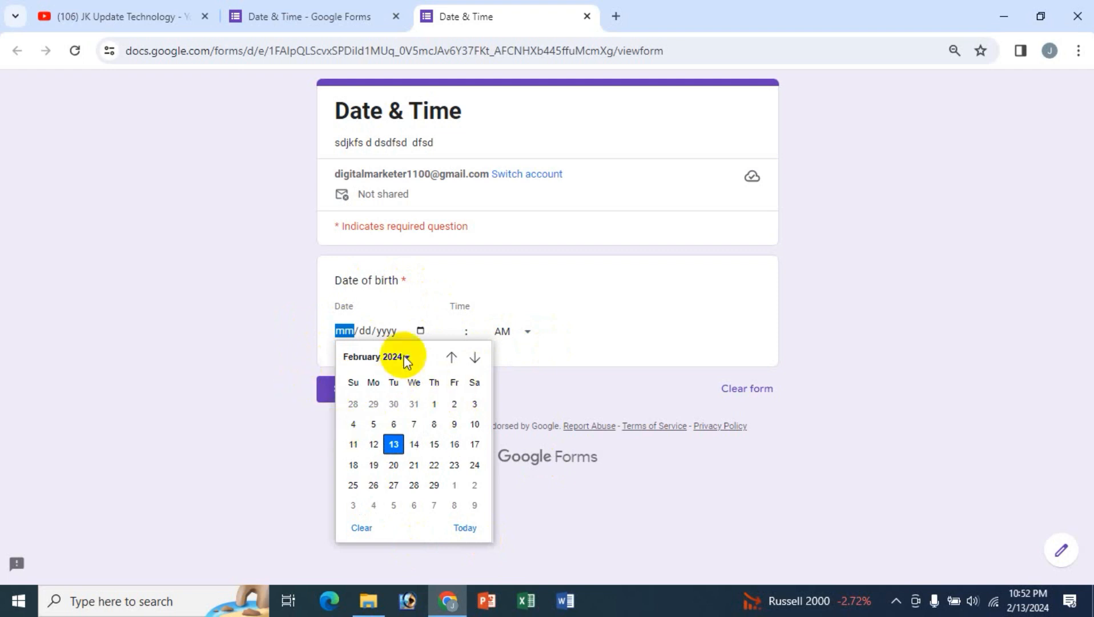
click(451, 357)
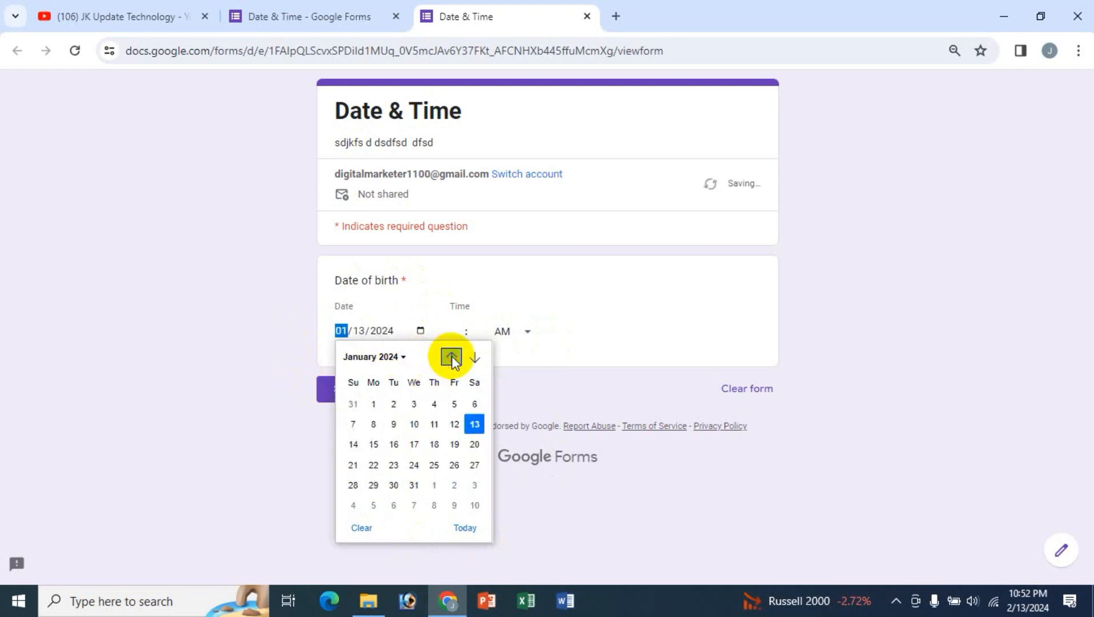
click(388, 359)
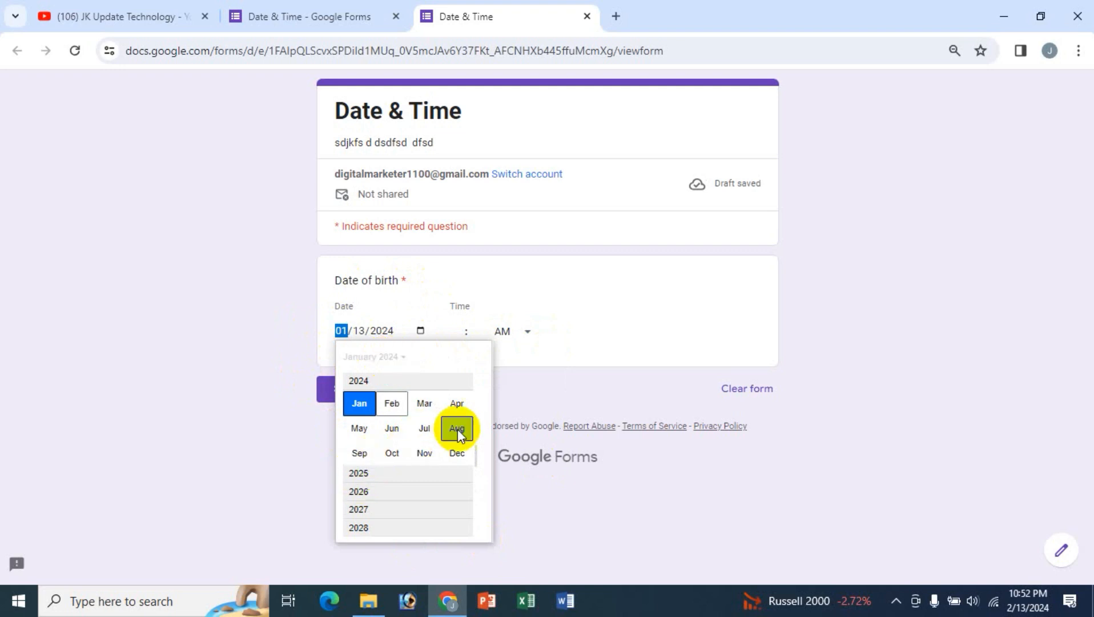
scroll(477, 455, up, 3)
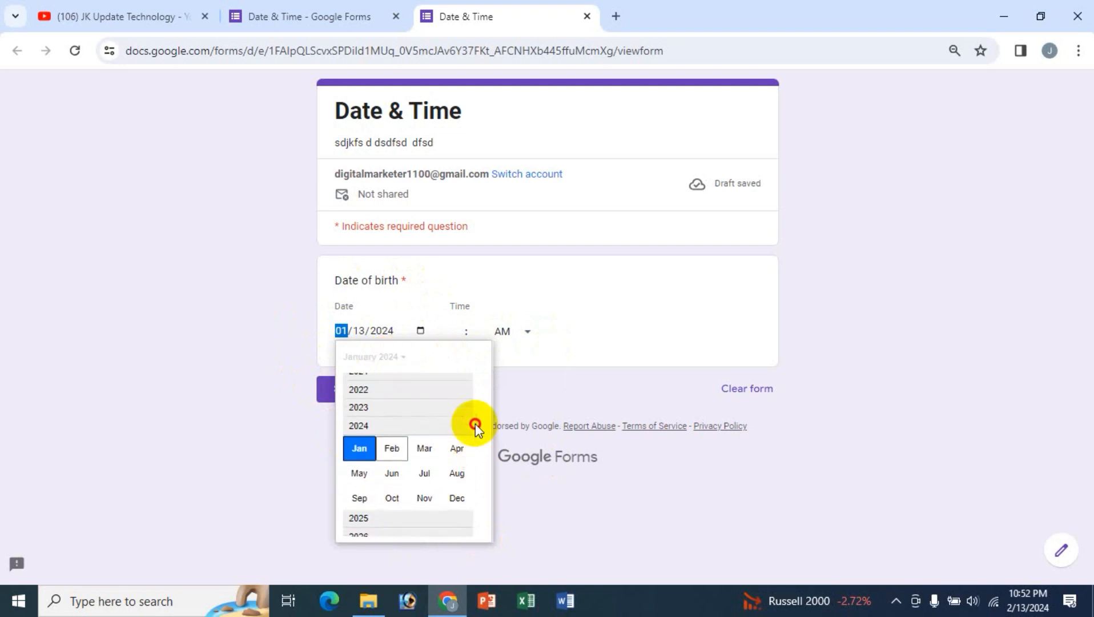
scroll(474, 413, up, 5)
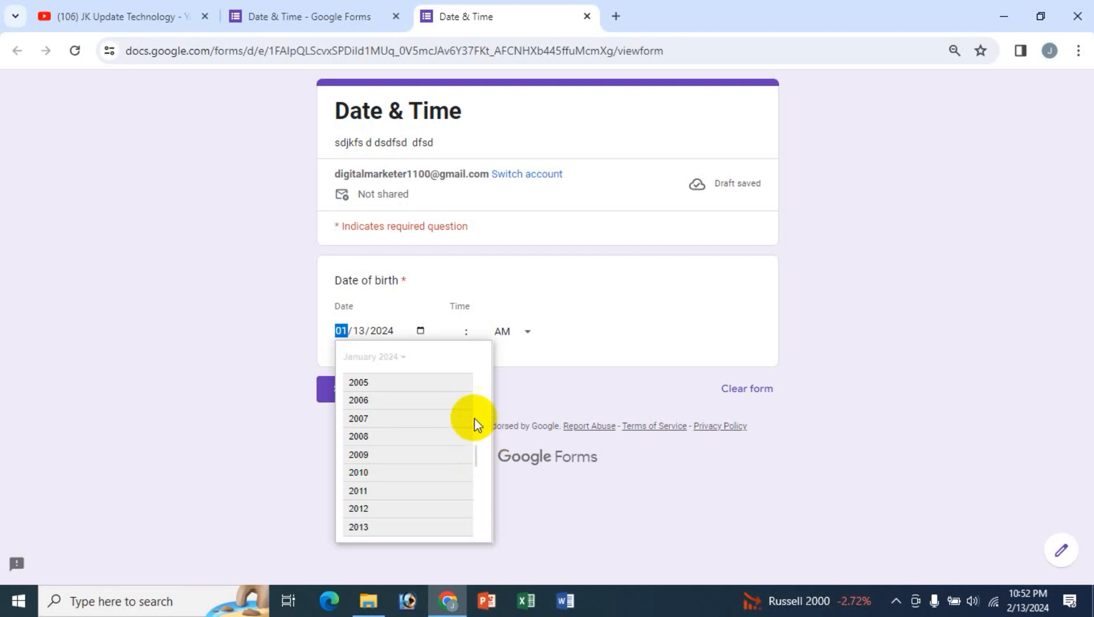
scroll(477, 448, down, 1)
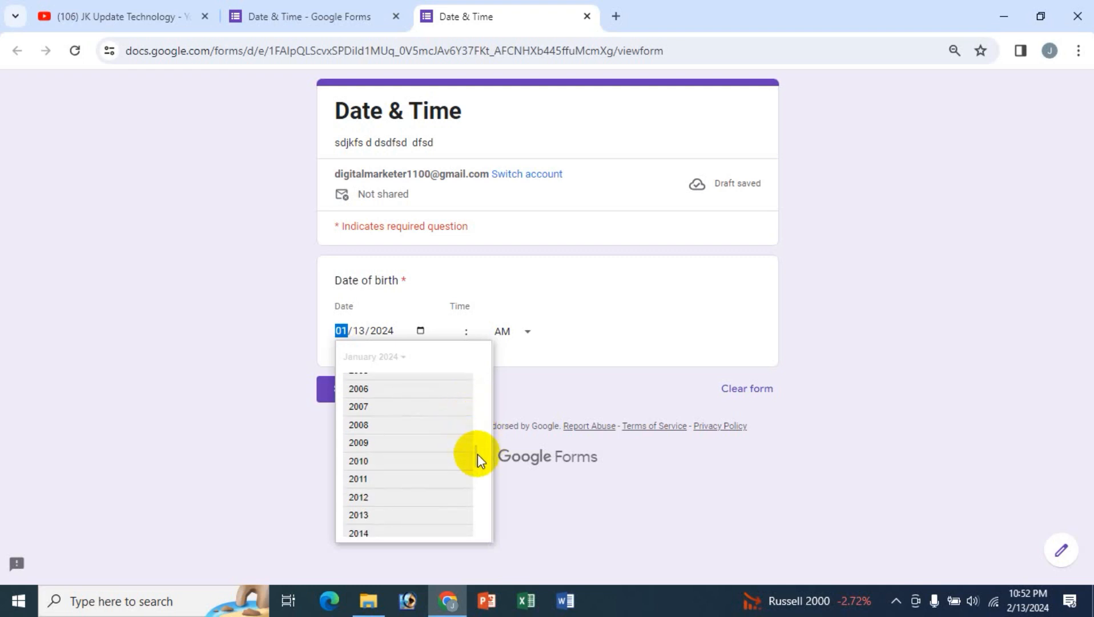
drag(476, 459, 383, 420)
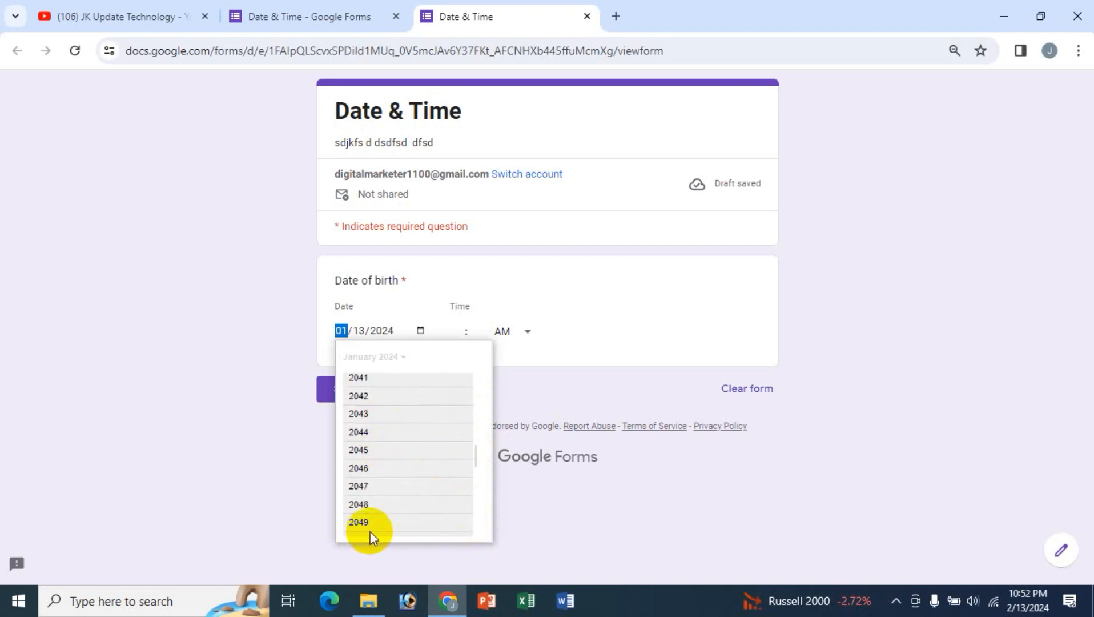
drag(454, 492, 386, 539)
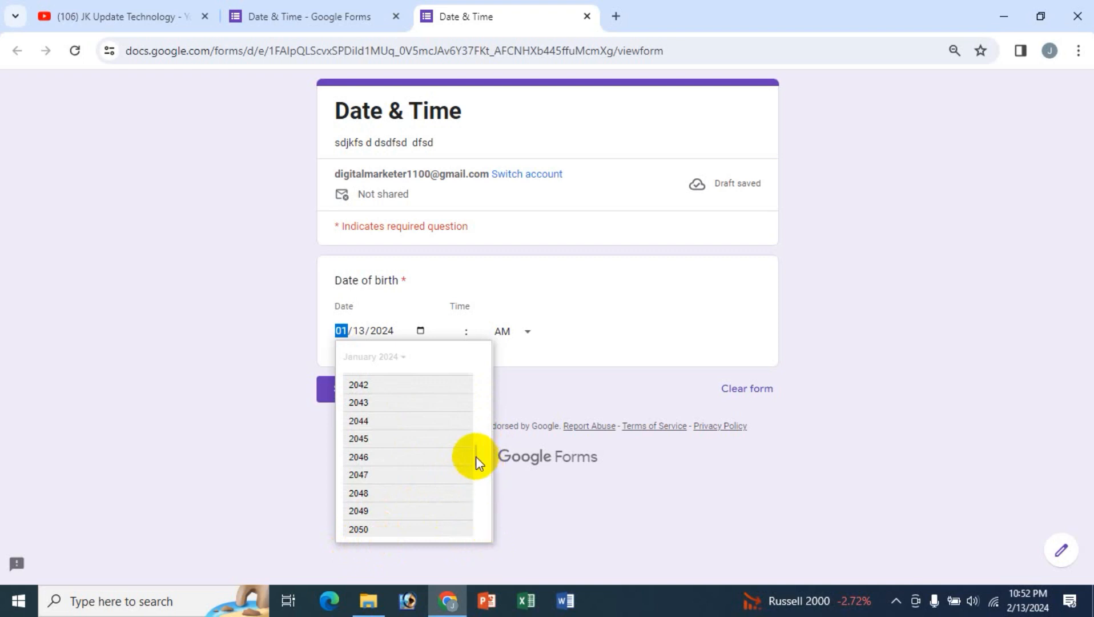
drag(475, 456, 479, 366)
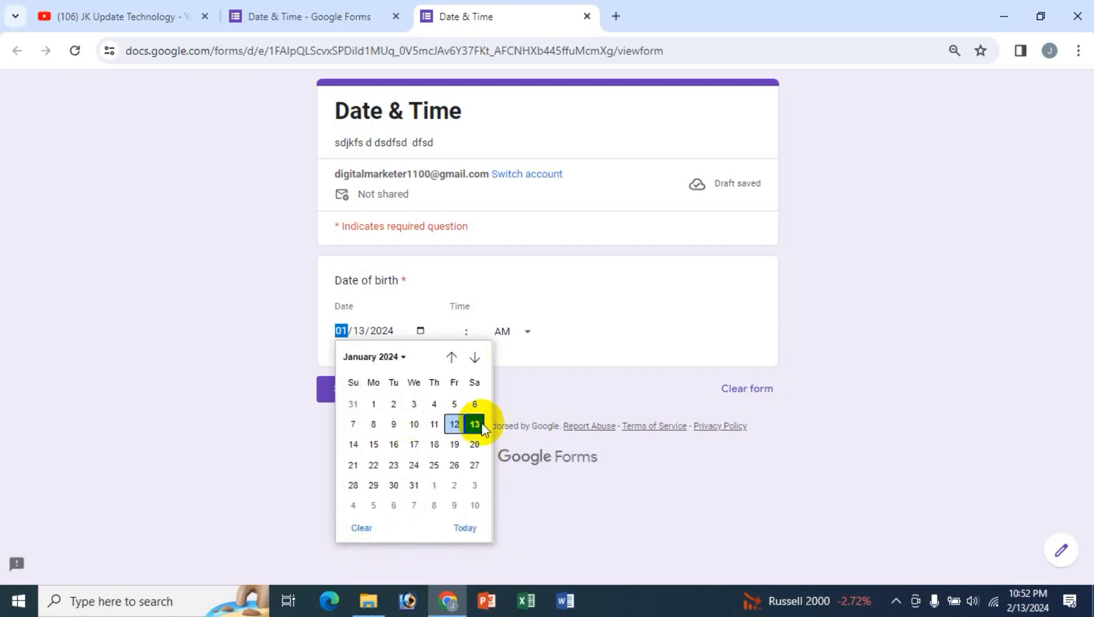
- Fill in the date of birth in the form preview by choosing its year, month and day in the calendar
click(451, 357)
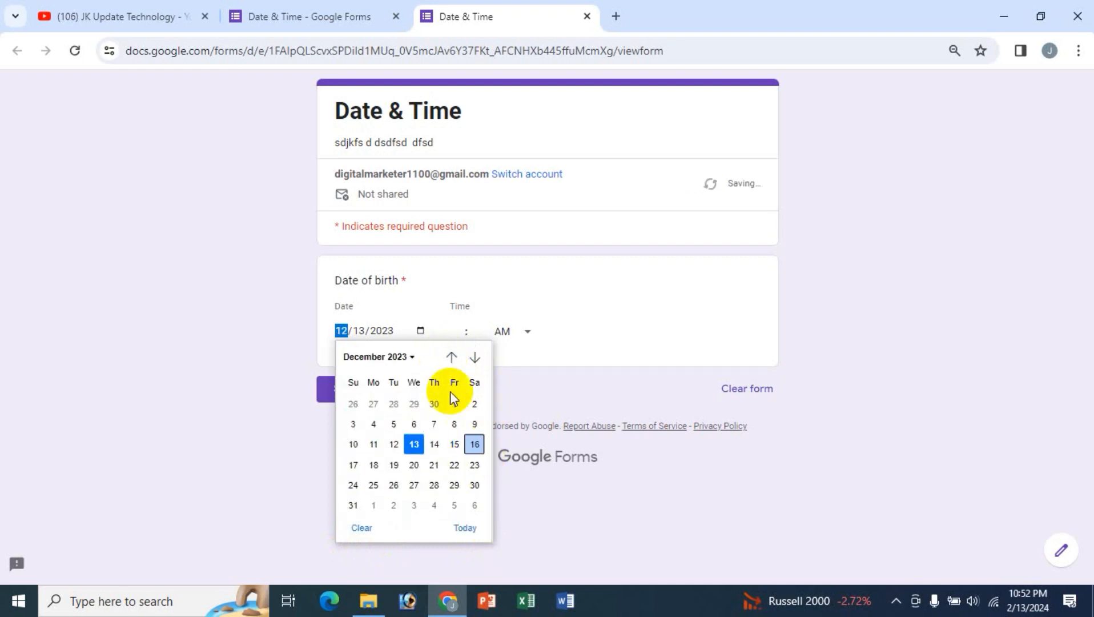
click(406, 357)
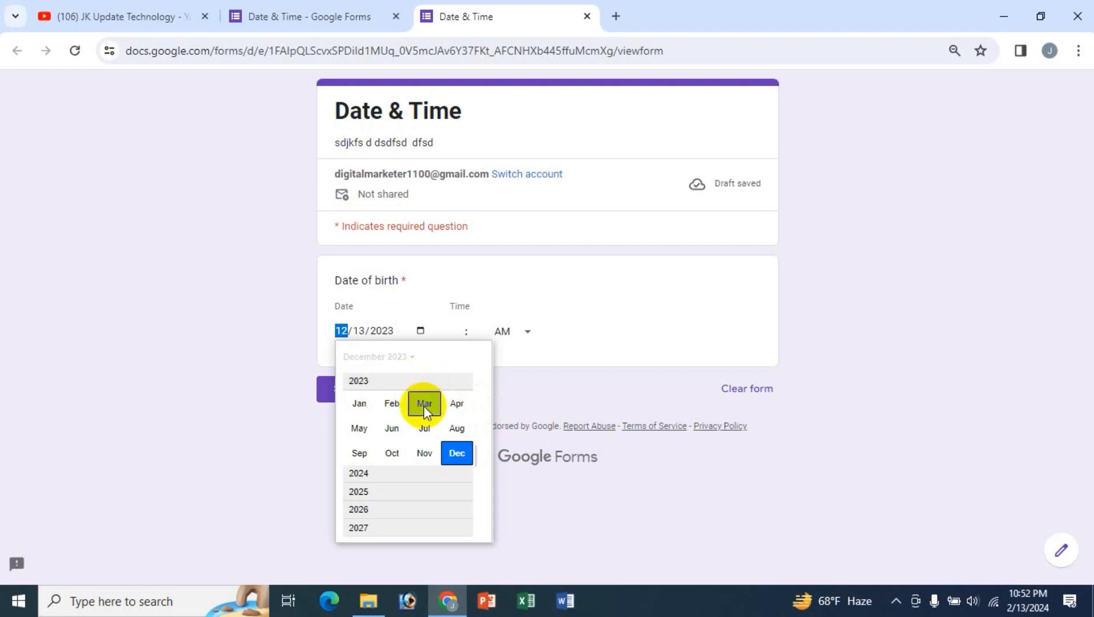
scroll(440, 471, down, 1)
scroll(441, 473, up, 2)
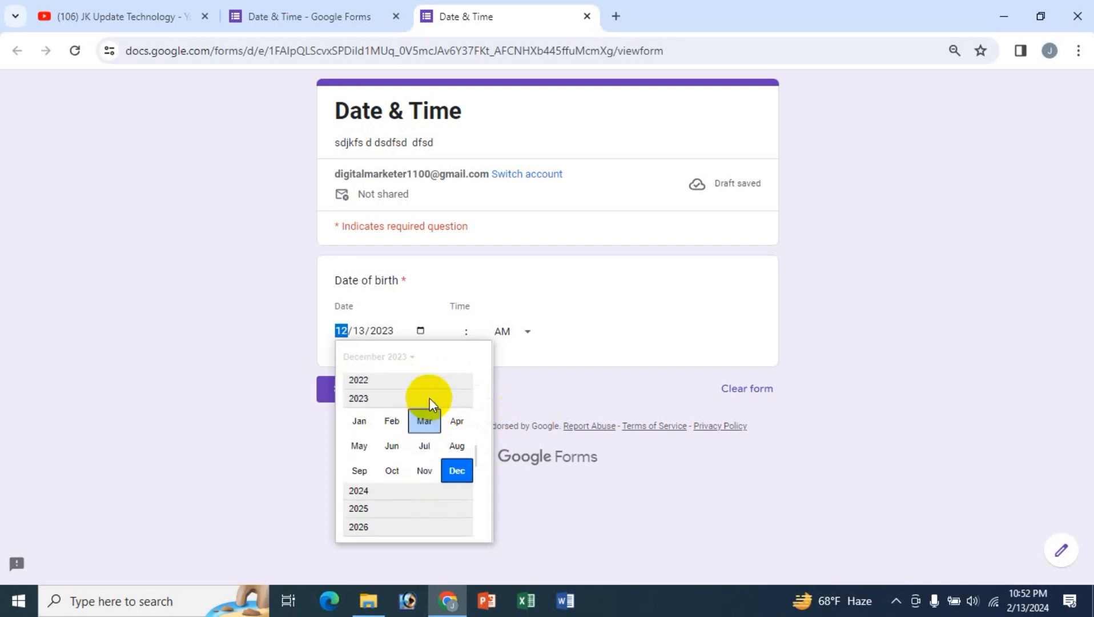
scroll(405, 402, up, 4)
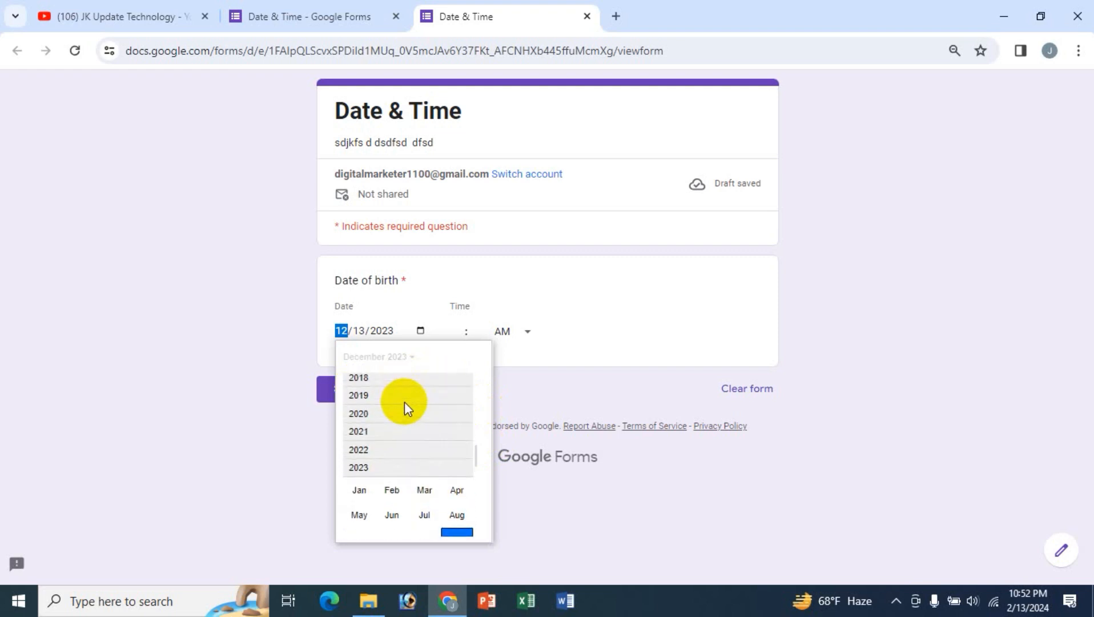
drag(478, 459, 472, 402)
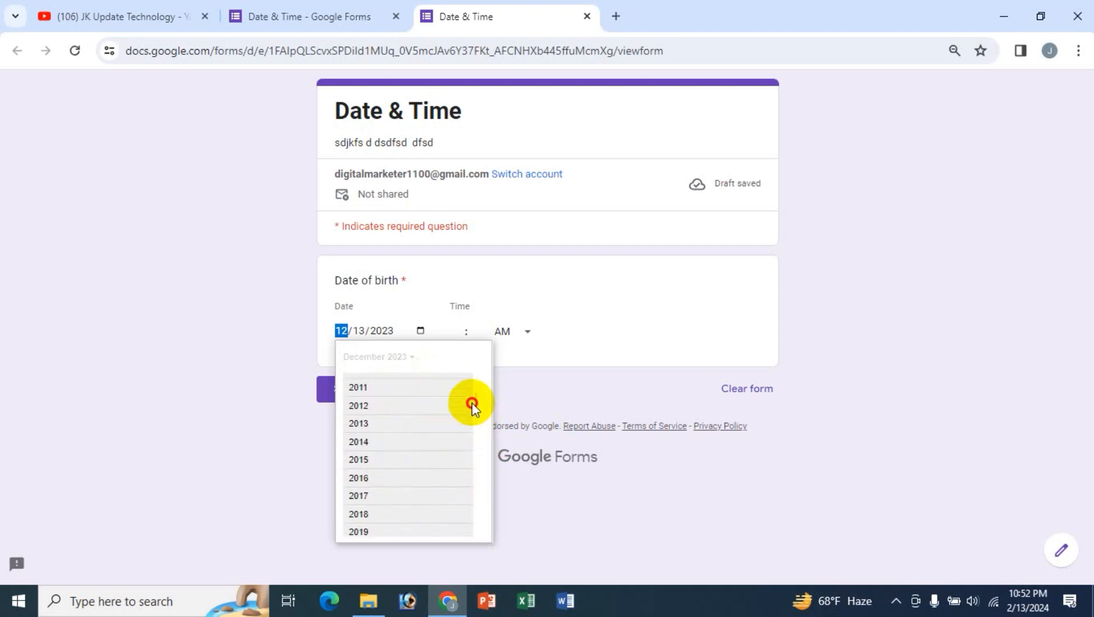
scroll(408, 406, up, 5)
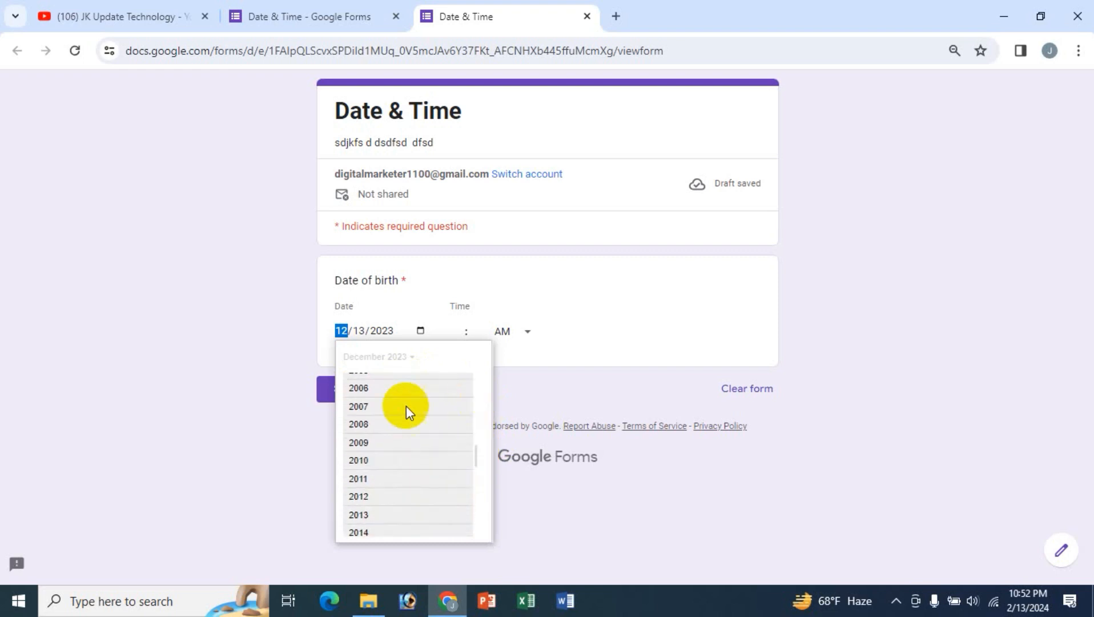
click(364, 390)
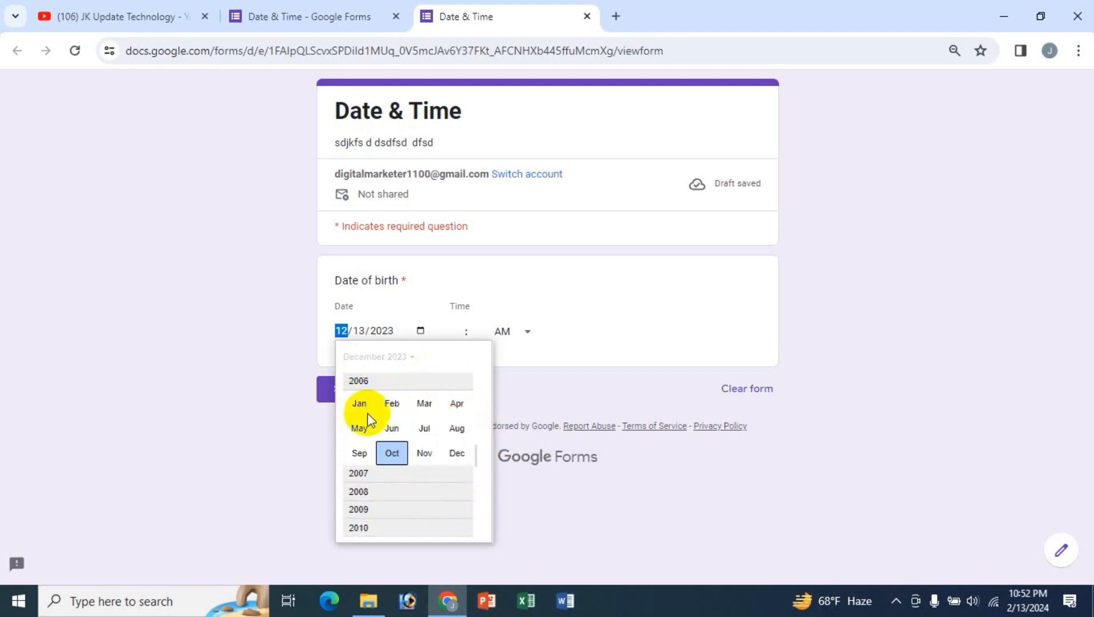
click(456, 429)
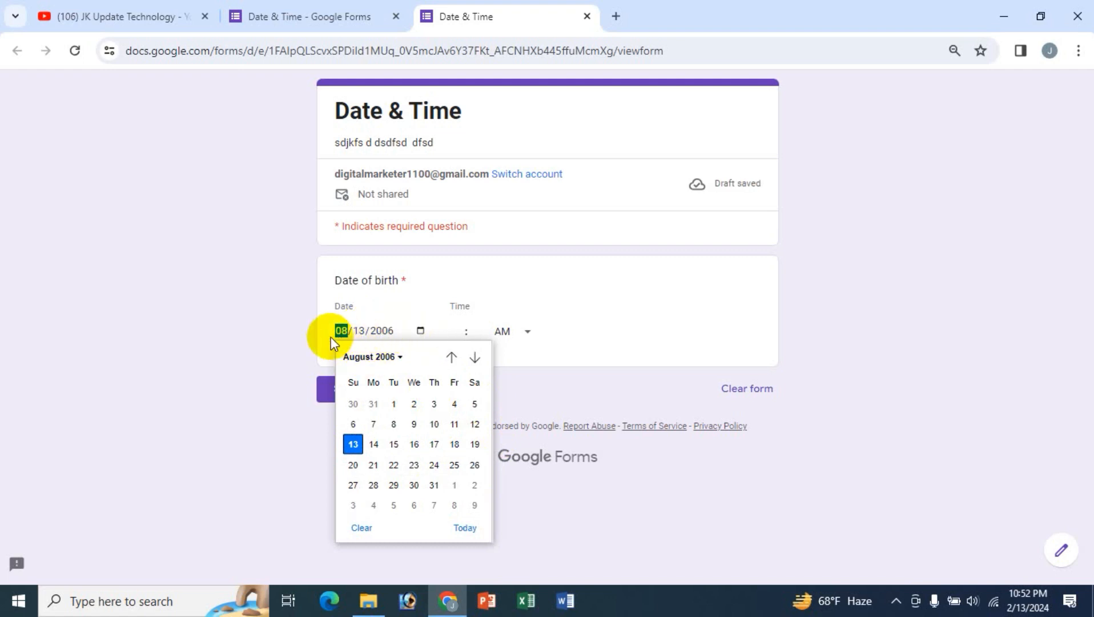
click(434, 443)
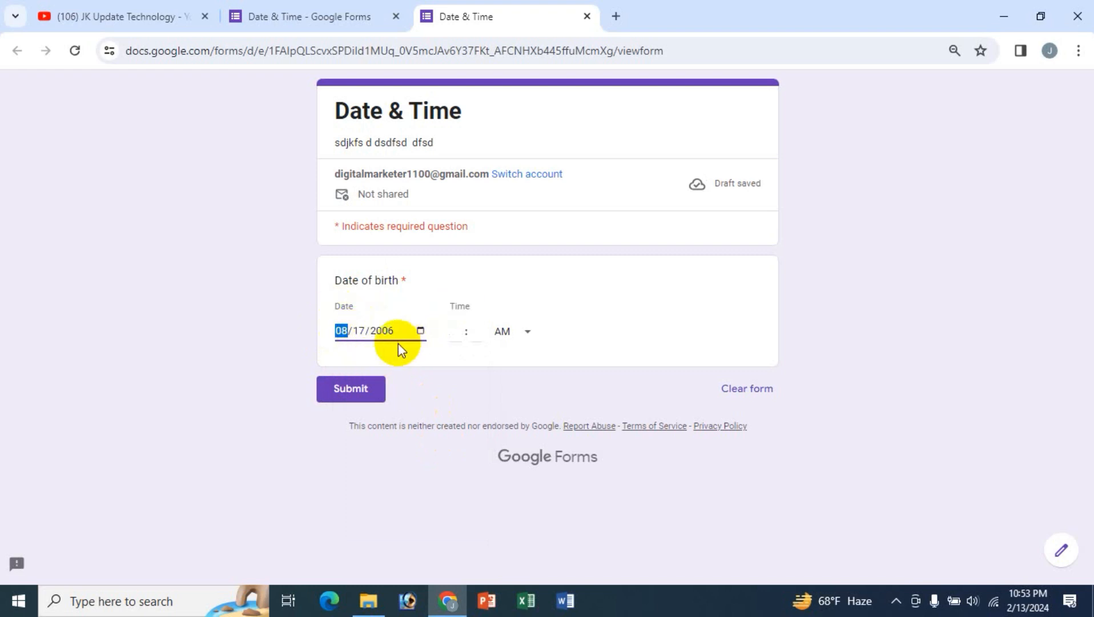
- Set the time of the "Date of birth" question to 06:50 PM in the form preview
click(462, 334)
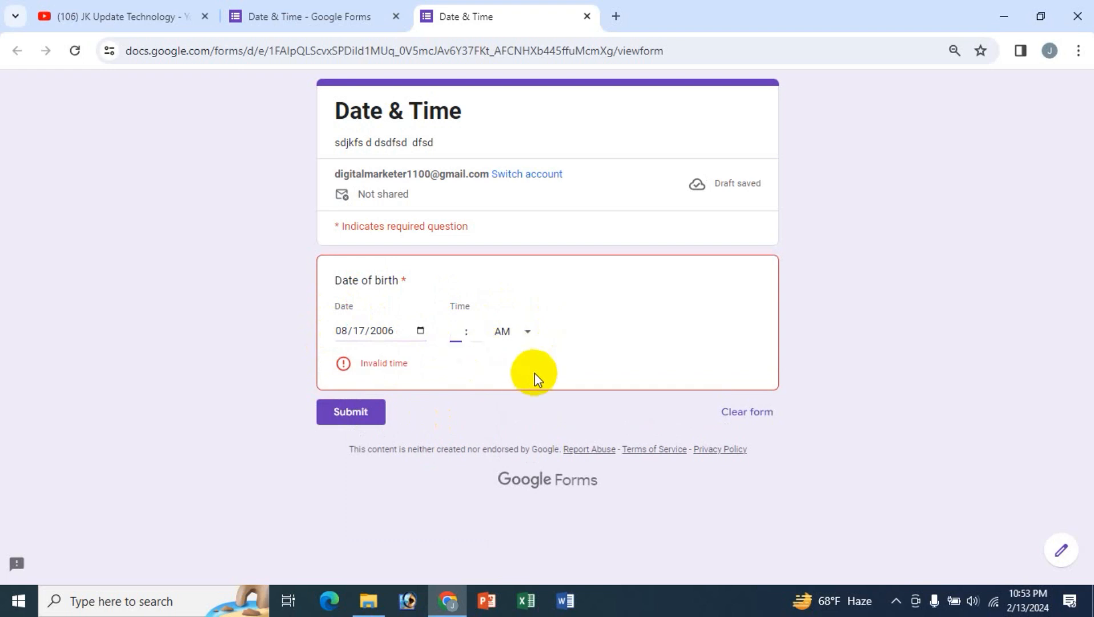
text(6)
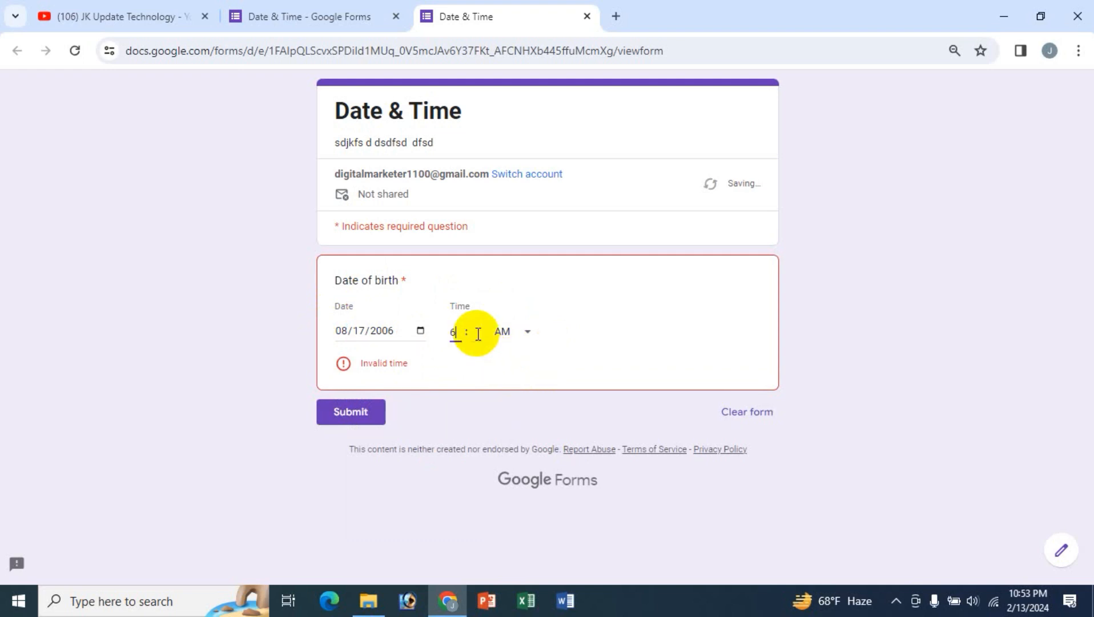
key(Tab)
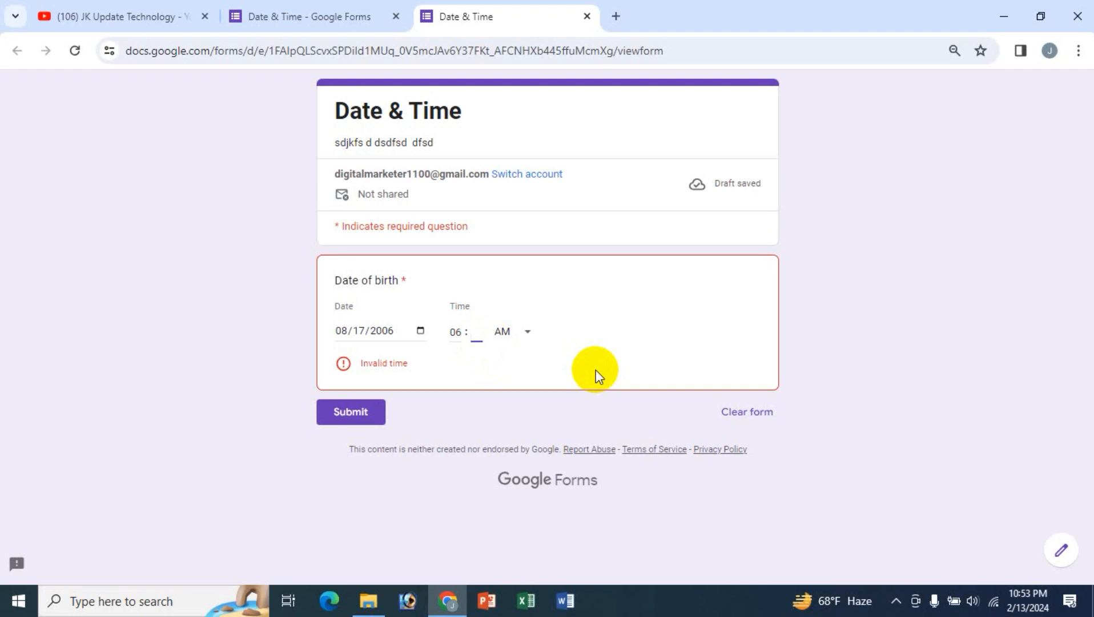
text(50)
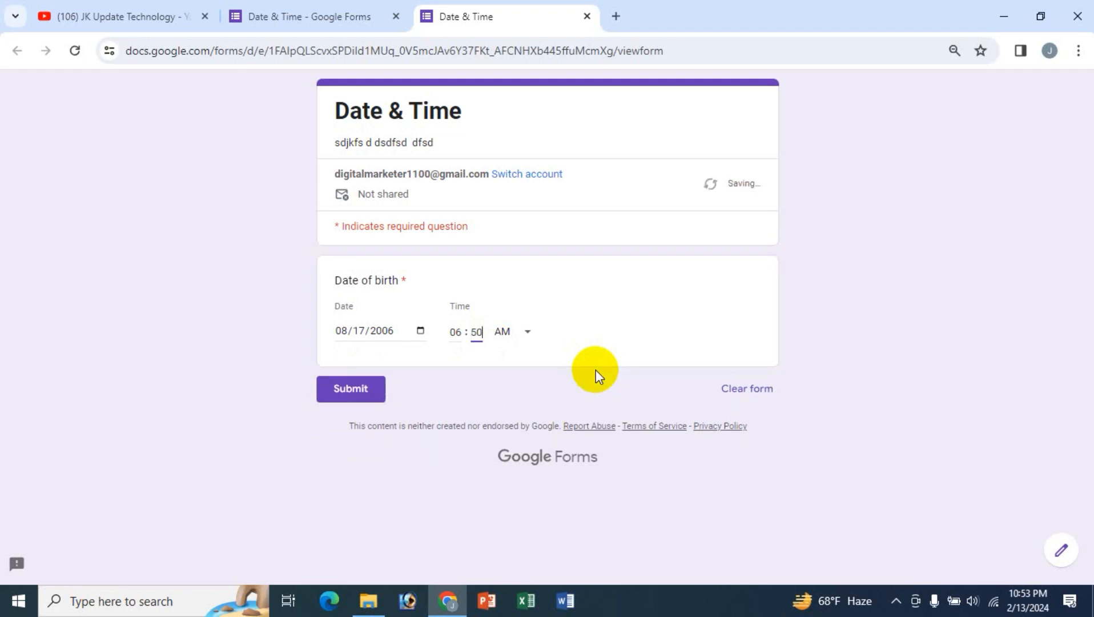
click(520, 342)
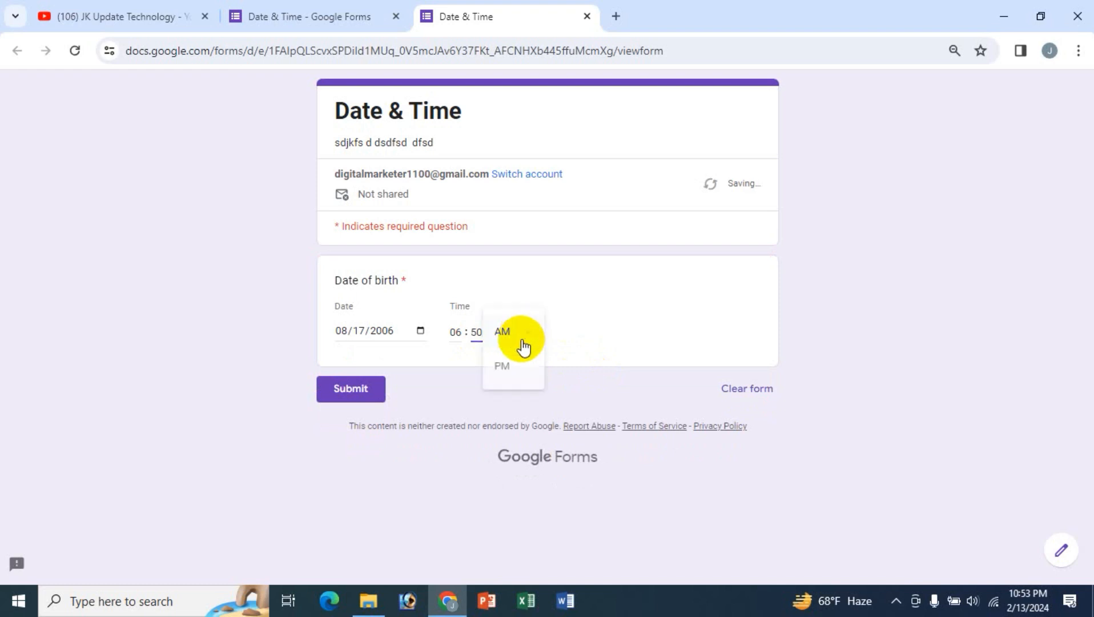
click(508, 370)
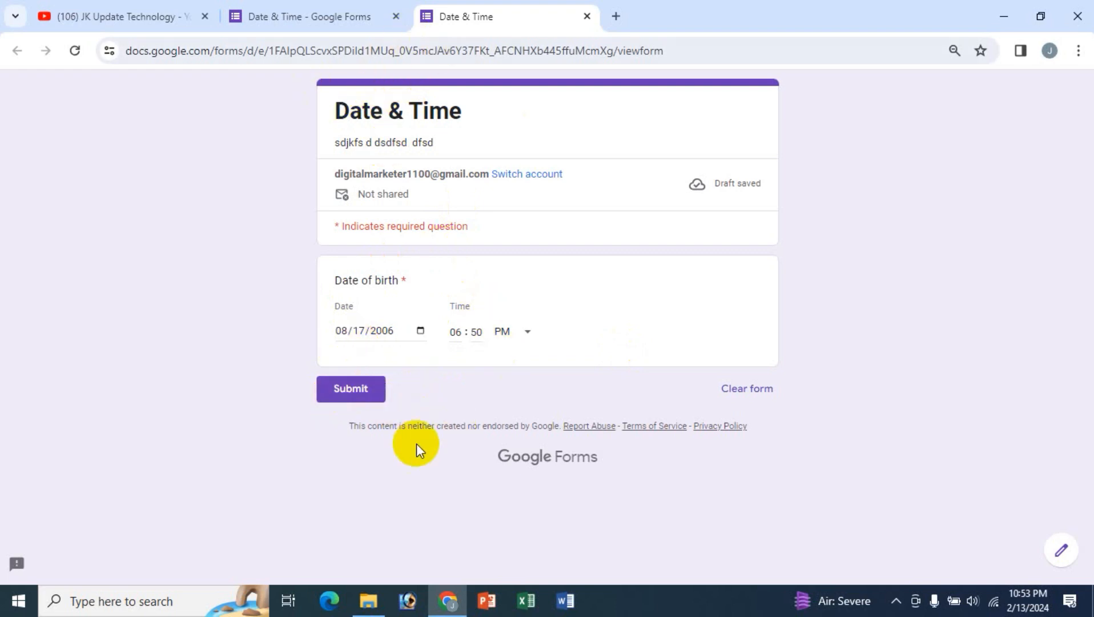
- Return to the form editor and add a Time question titled "Appointment Duration" below the "Date of birth" question
click(297, 17)
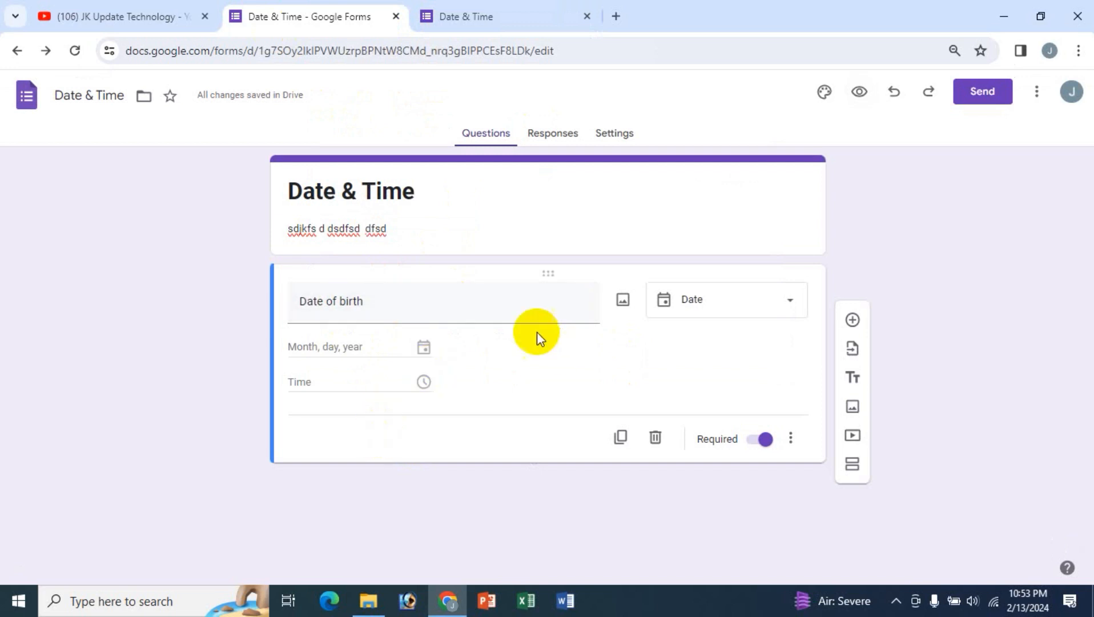
click(851, 319)
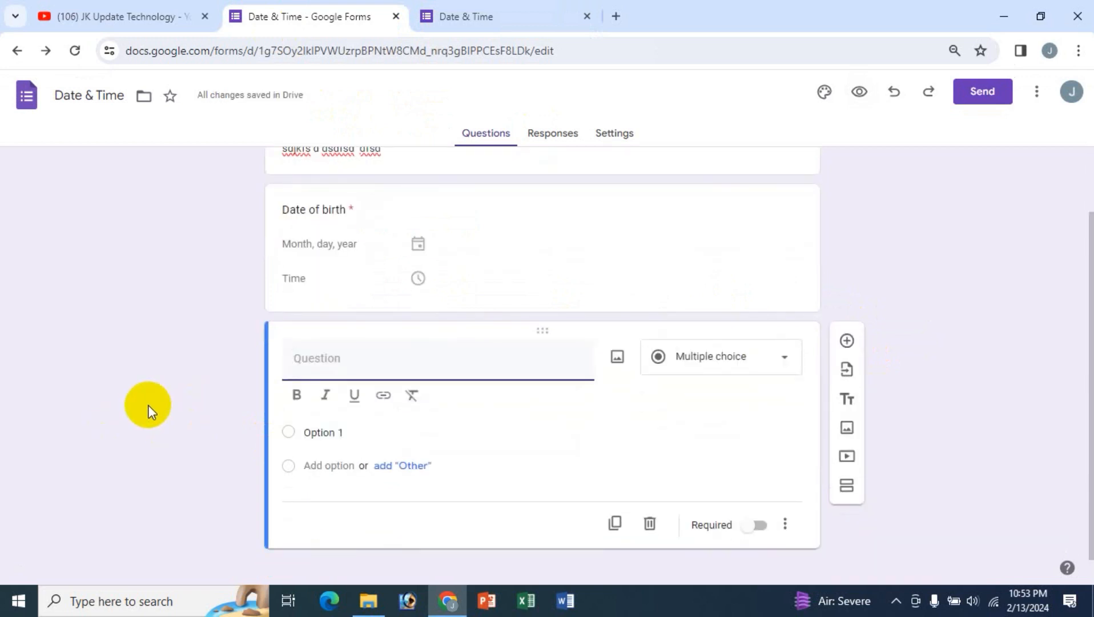
text(Appo)
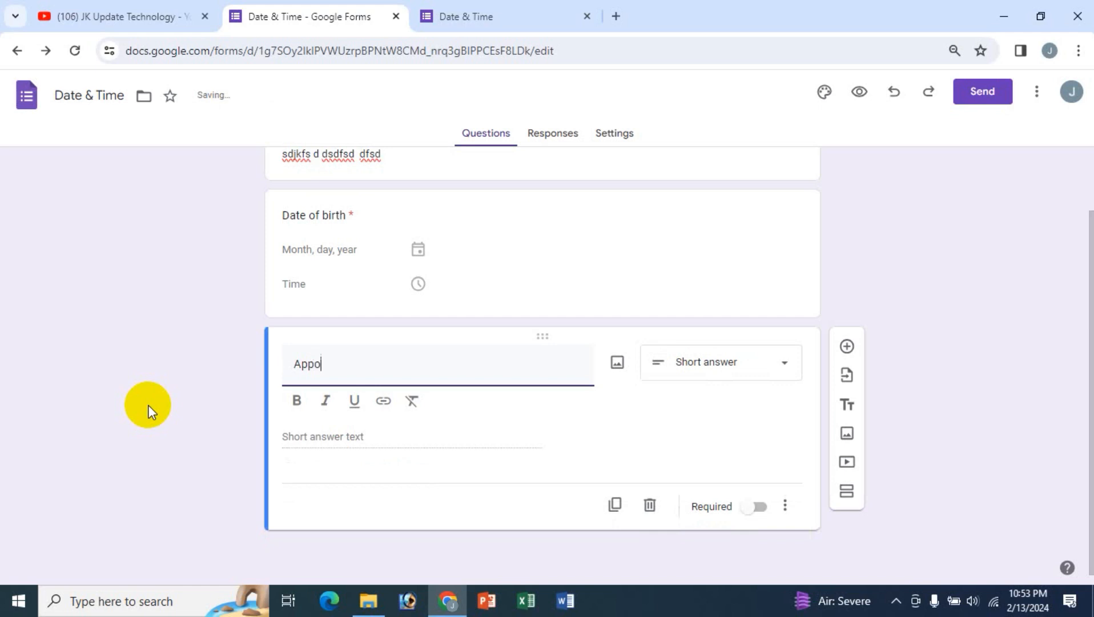
text(intment Duration)
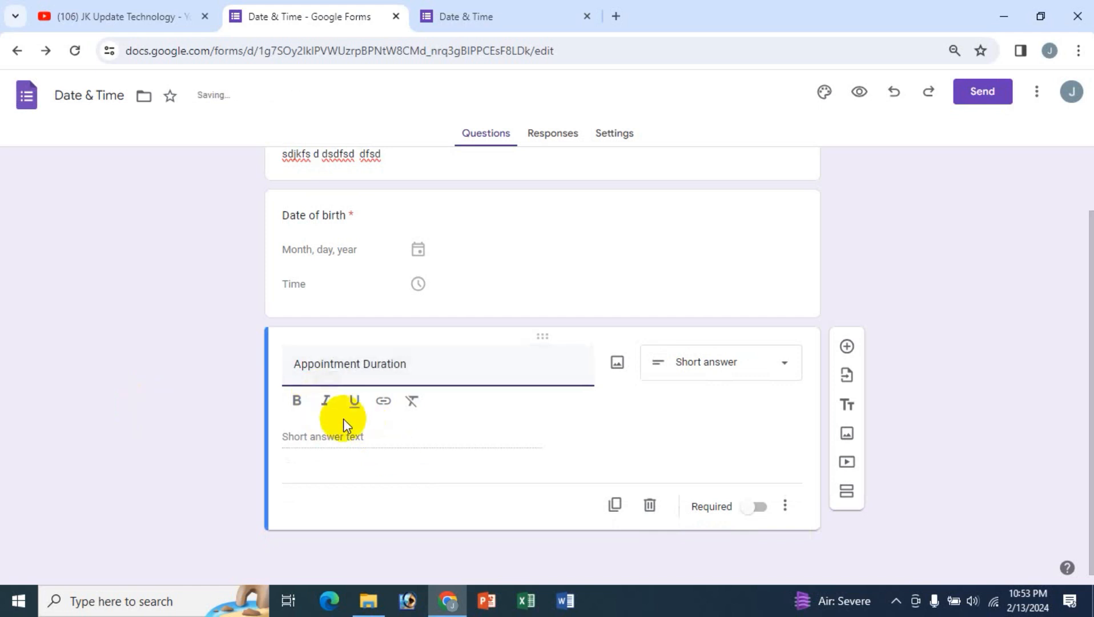
click(750, 370)
click(691, 550)
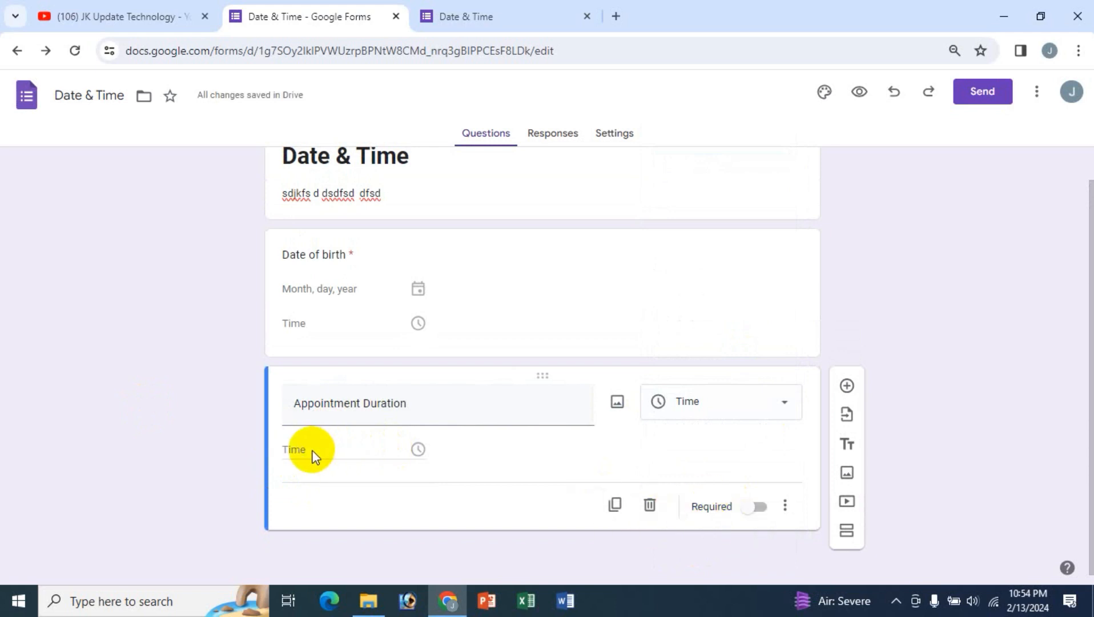
- Change the answer type of the "Appointment Duration" question to Duration and make the question required
click(784, 520)
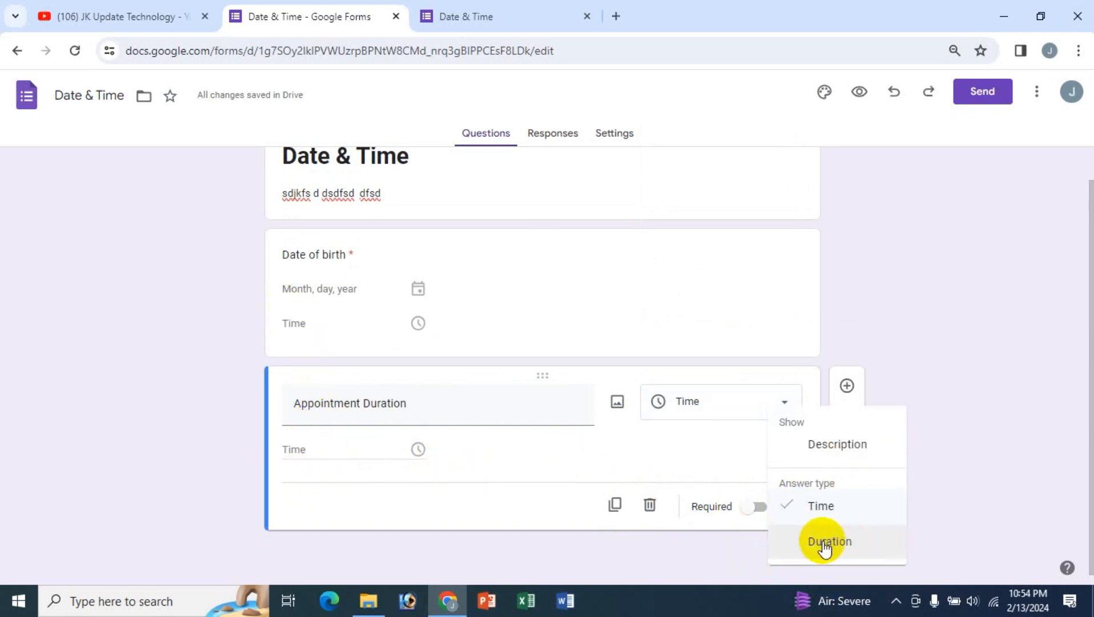
click(830, 541)
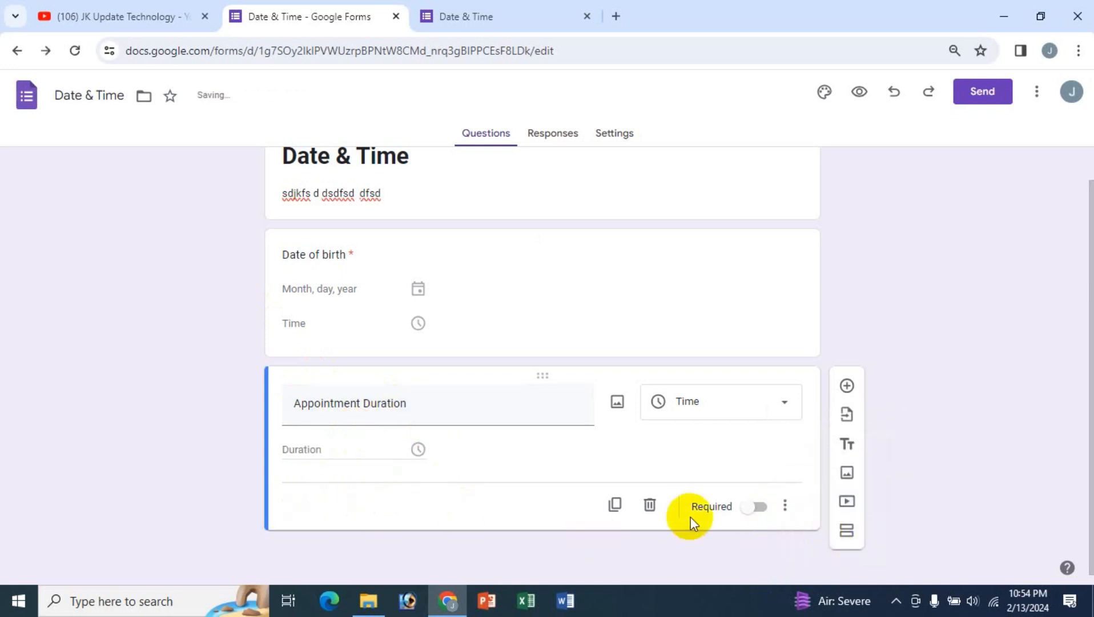
click(752, 508)
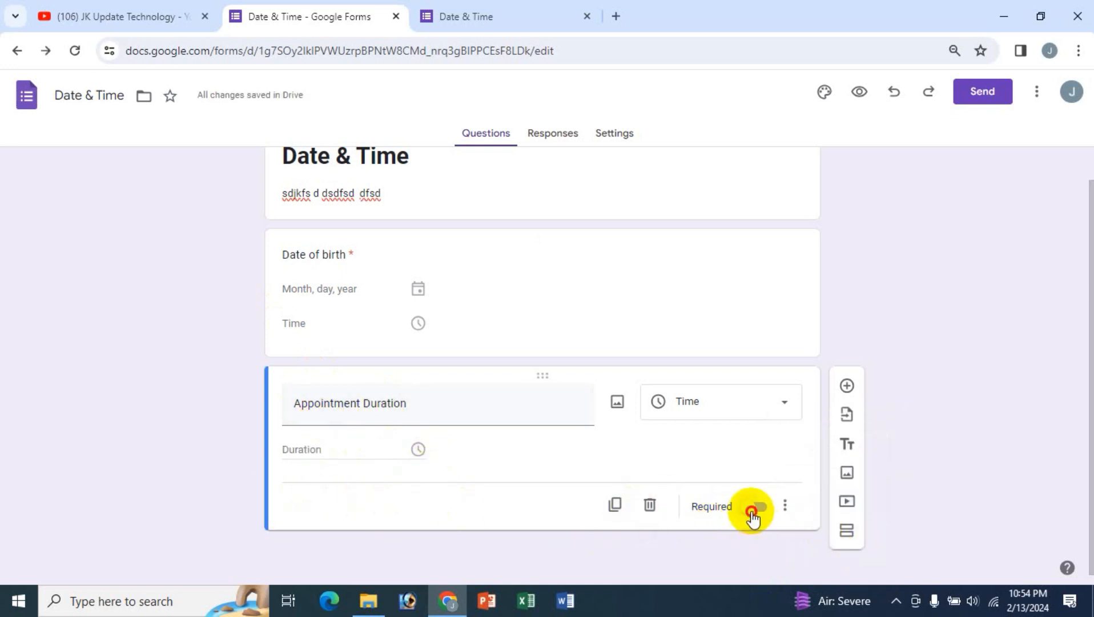
click(785, 506)
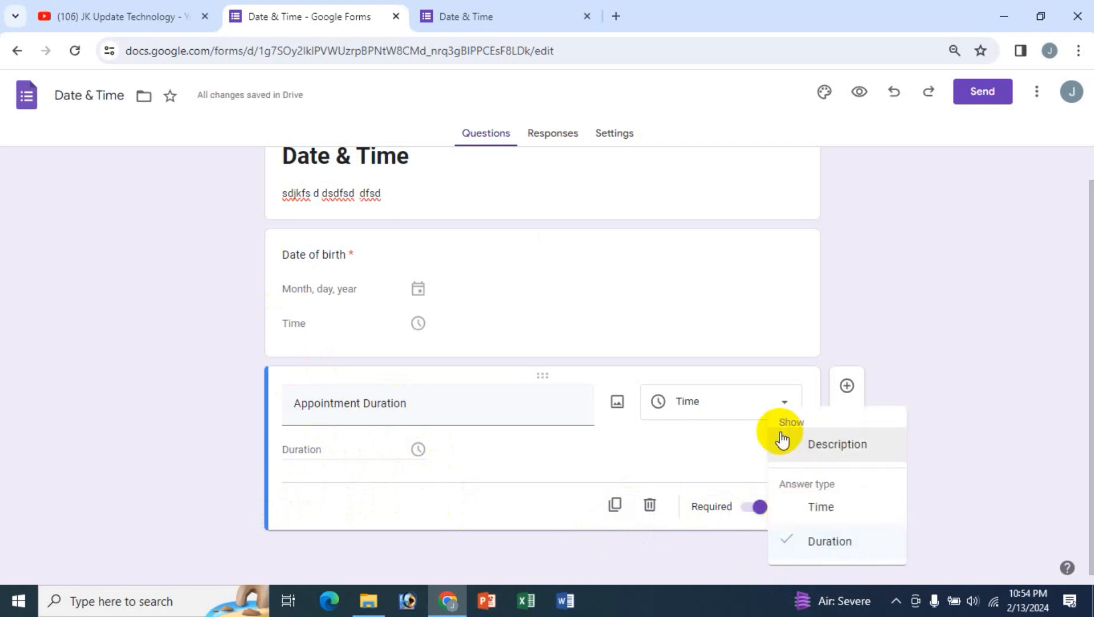
click(179, 461)
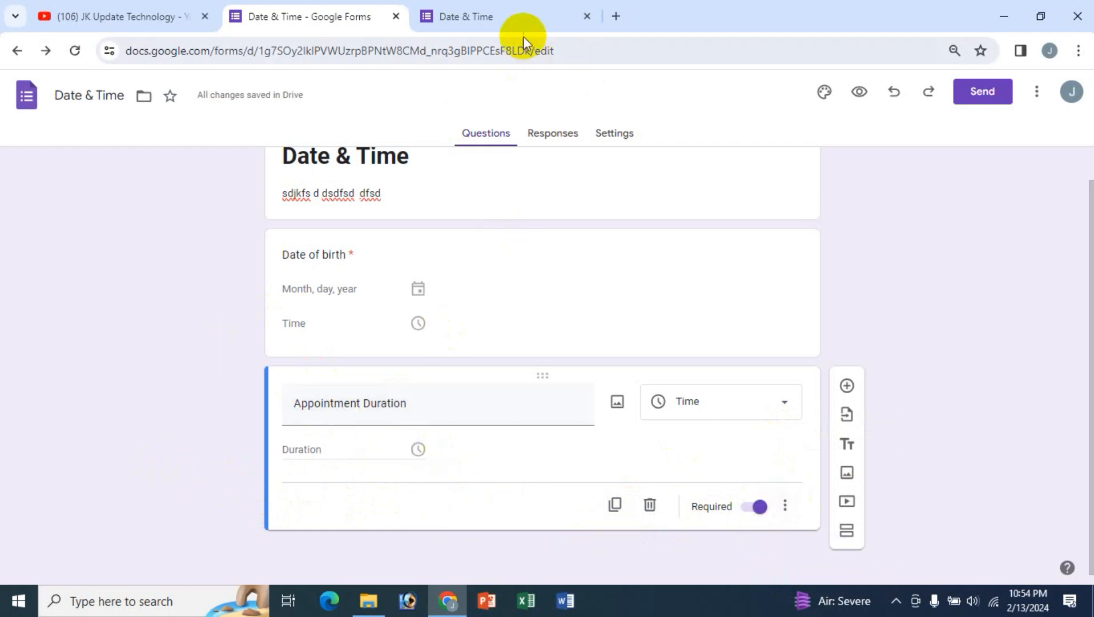
- Reload the form preview, fill in an appointment duration of 10 hours, 20 minutes and 35 seconds, and submit the response
click(482, 23)
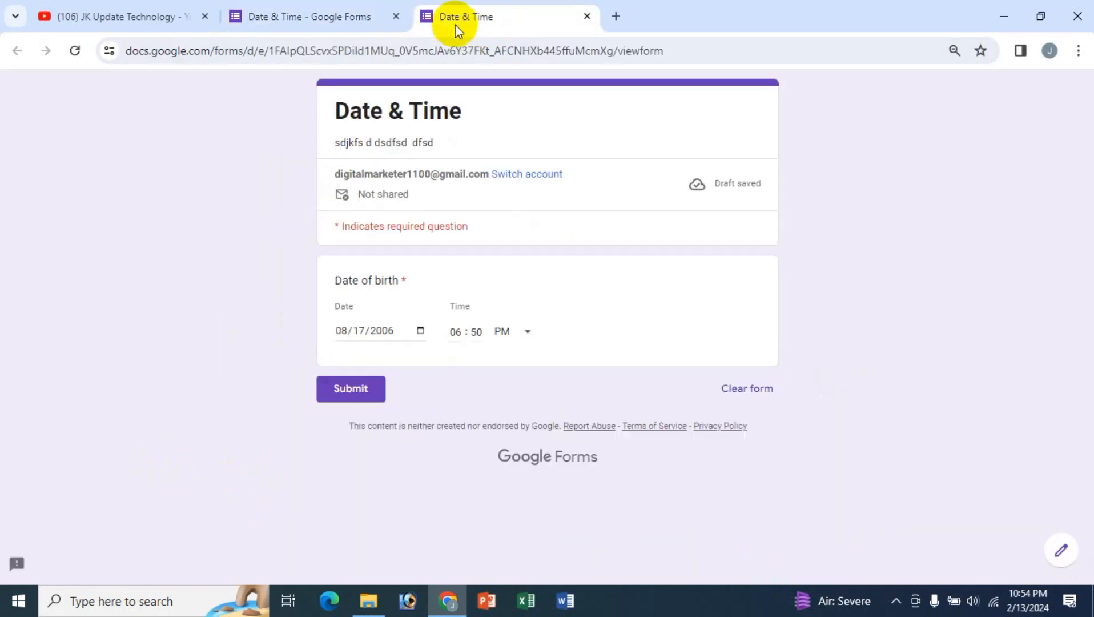
click(75, 50)
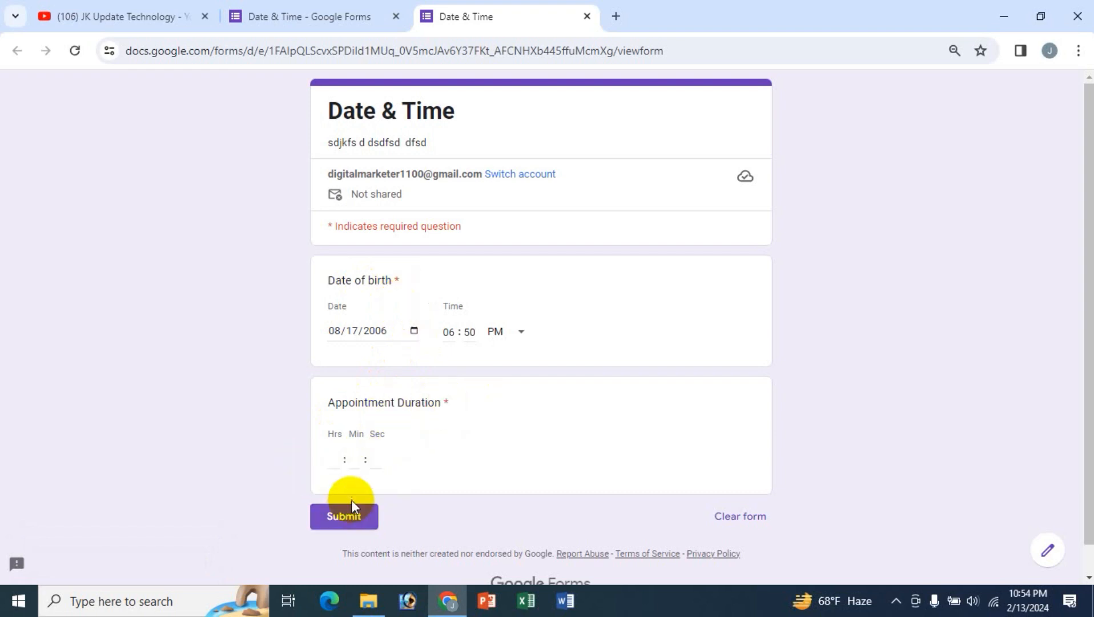
click(334, 460)
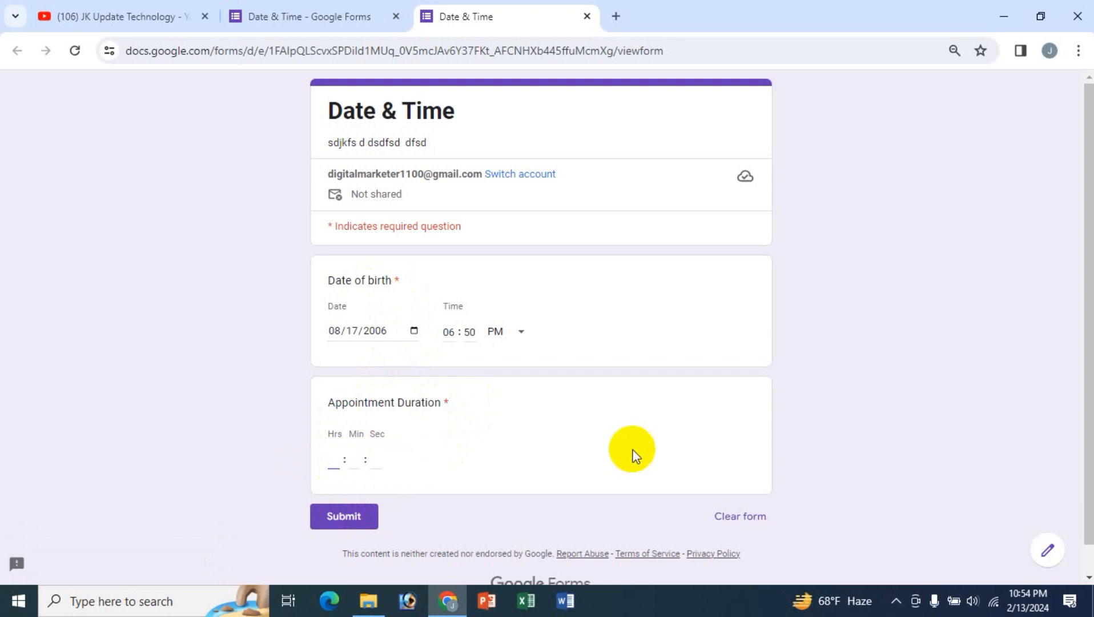
text(10)
key(Tab)
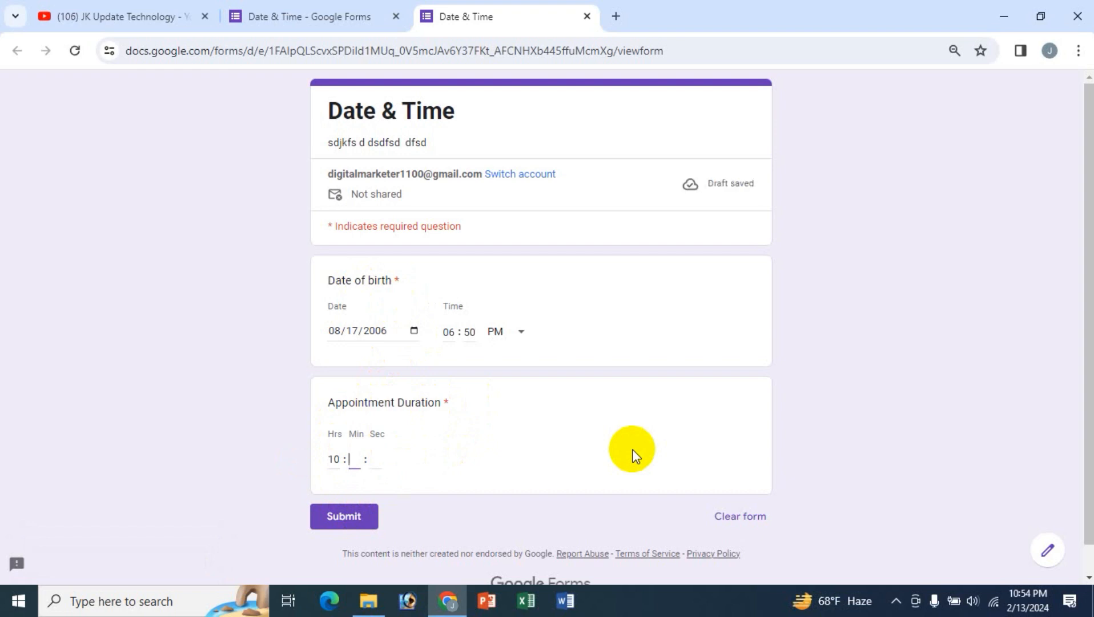
text(20)
key(Tab)
text(35)
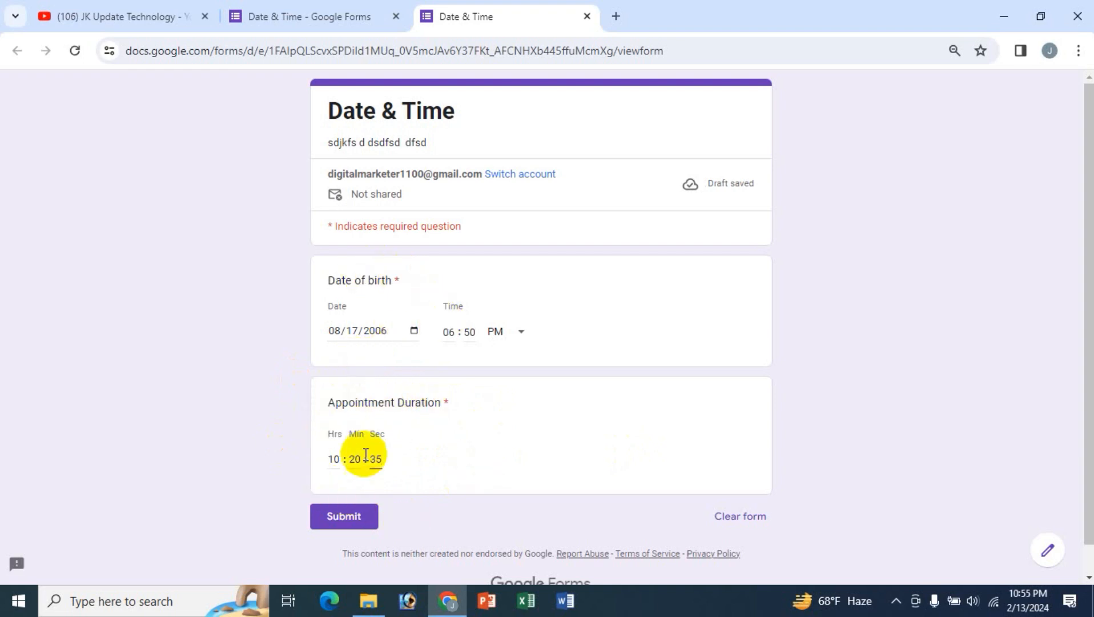
click(352, 523)
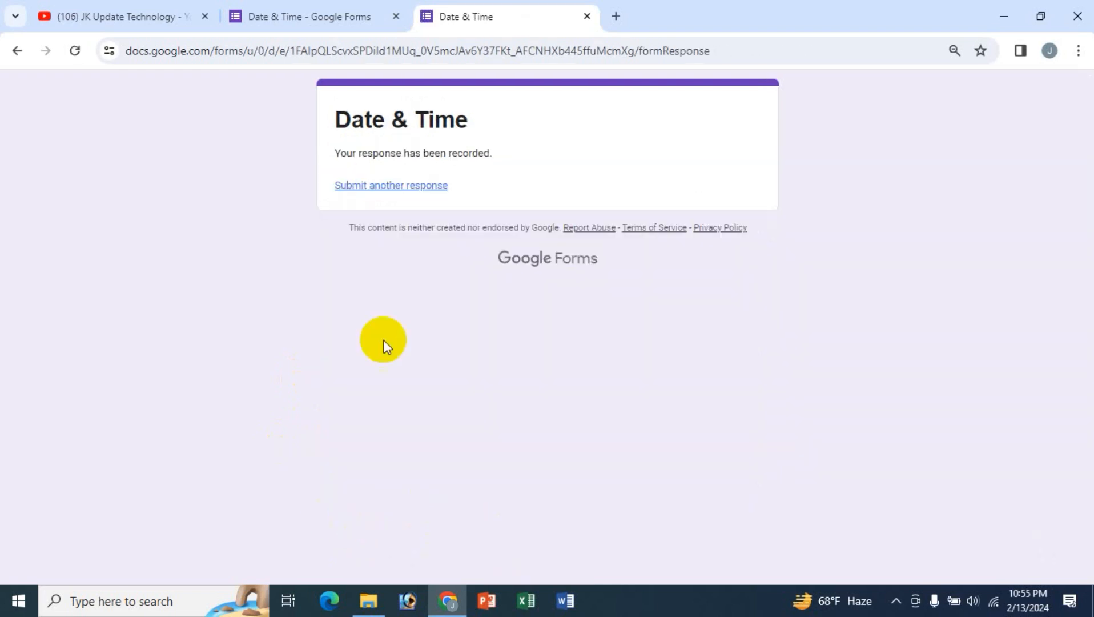
- Examine the form's submitted response in the editor as a summary, by question and individually
click(317, 16)
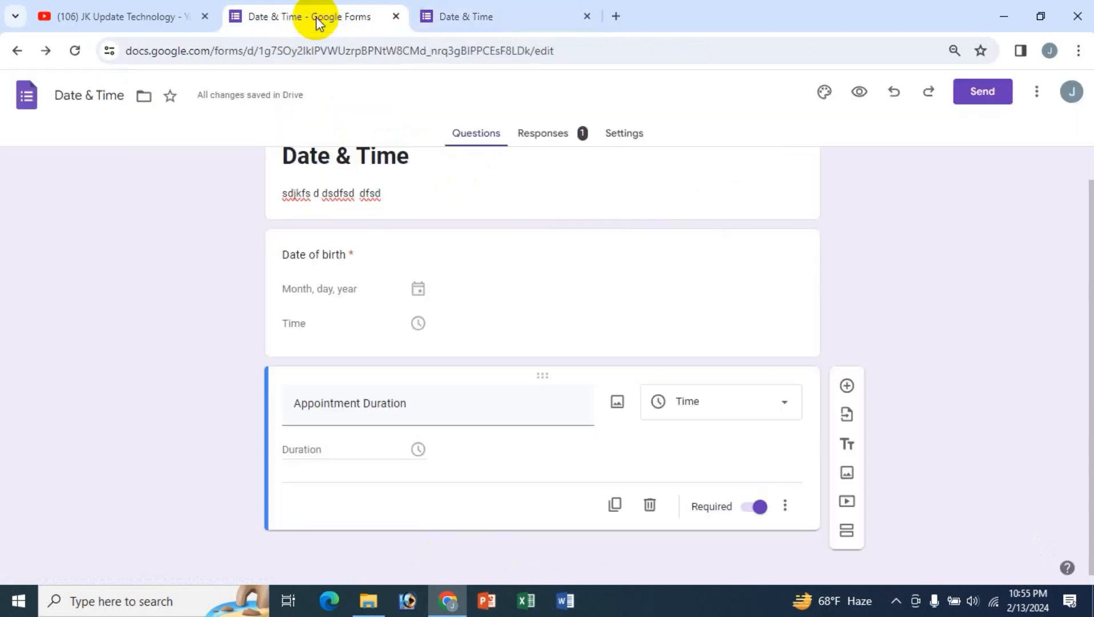
click(555, 143)
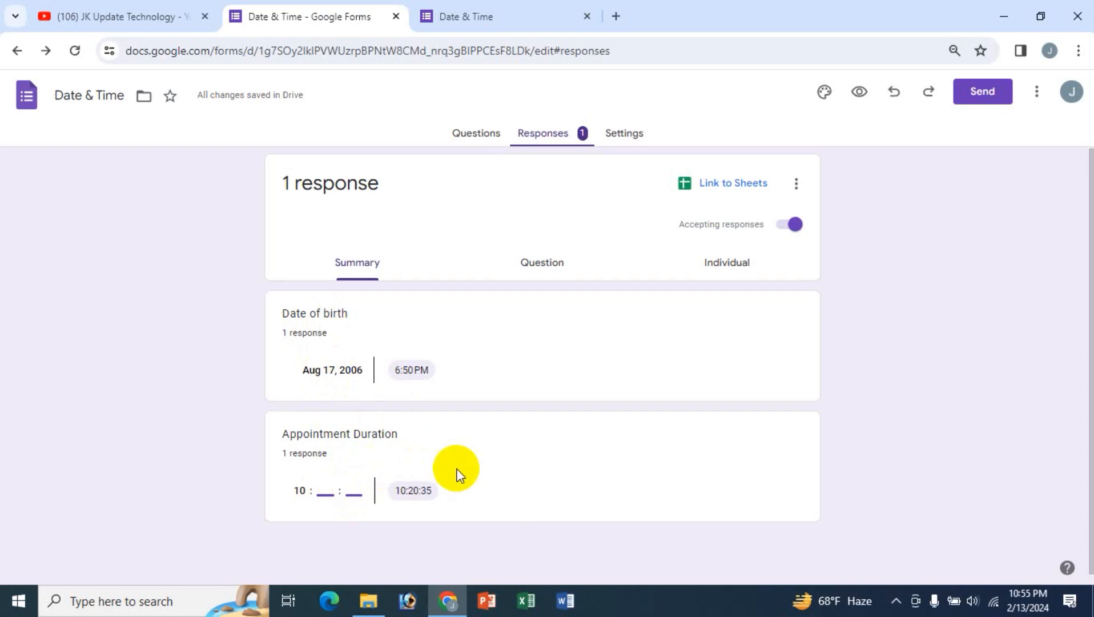
click(541, 265)
click(354, 318)
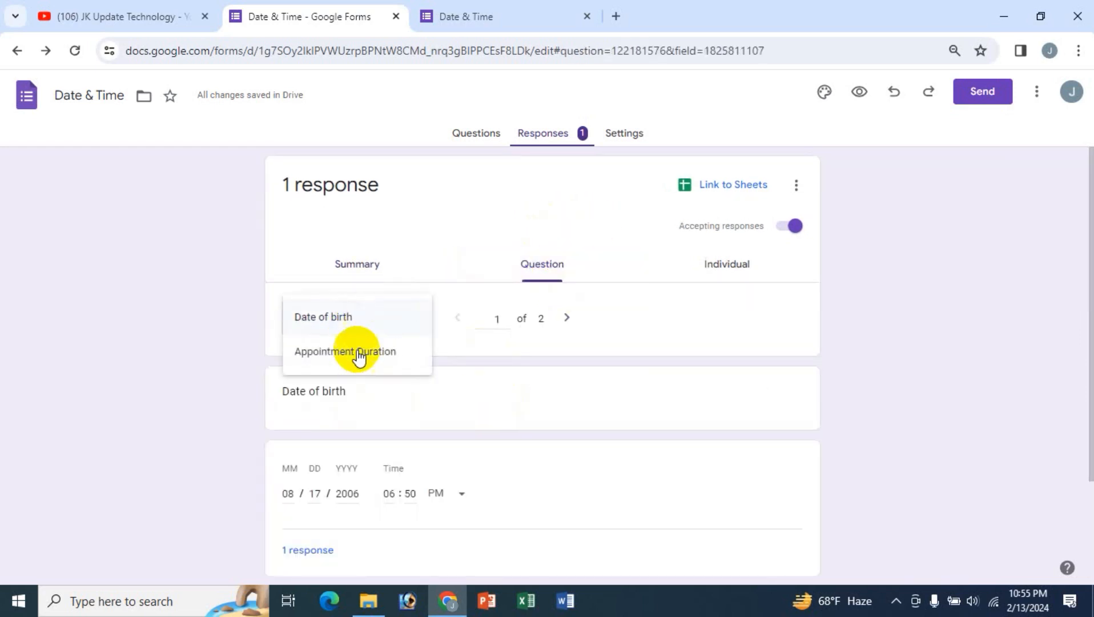
click(360, 350)
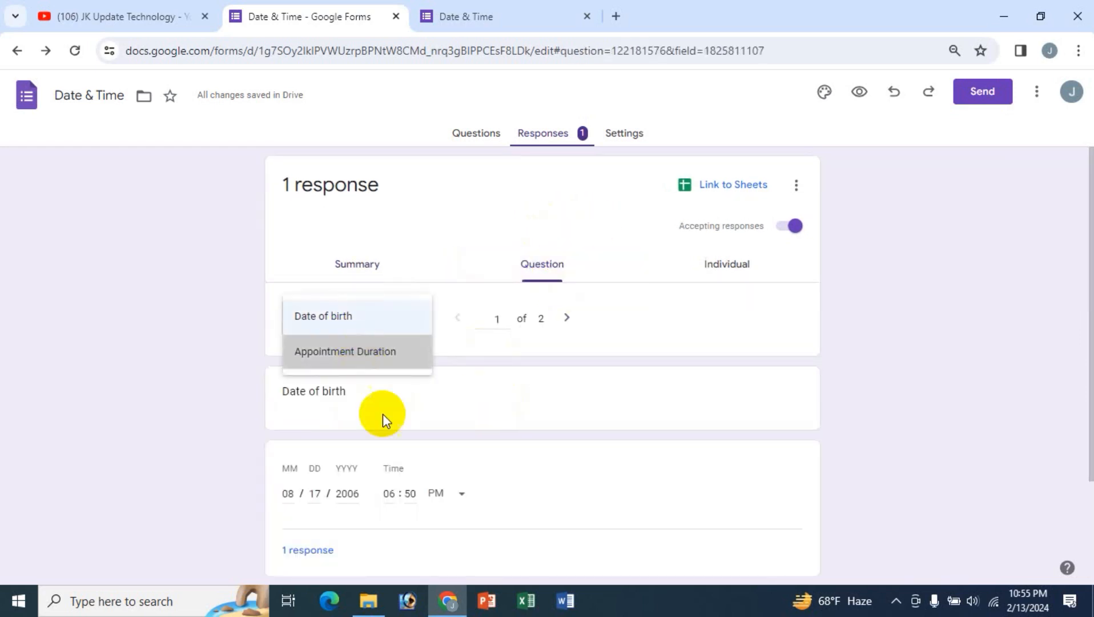
click(726, 265)
scroll(596, 430, down, 5)
scroll(596, 431, up, 5)
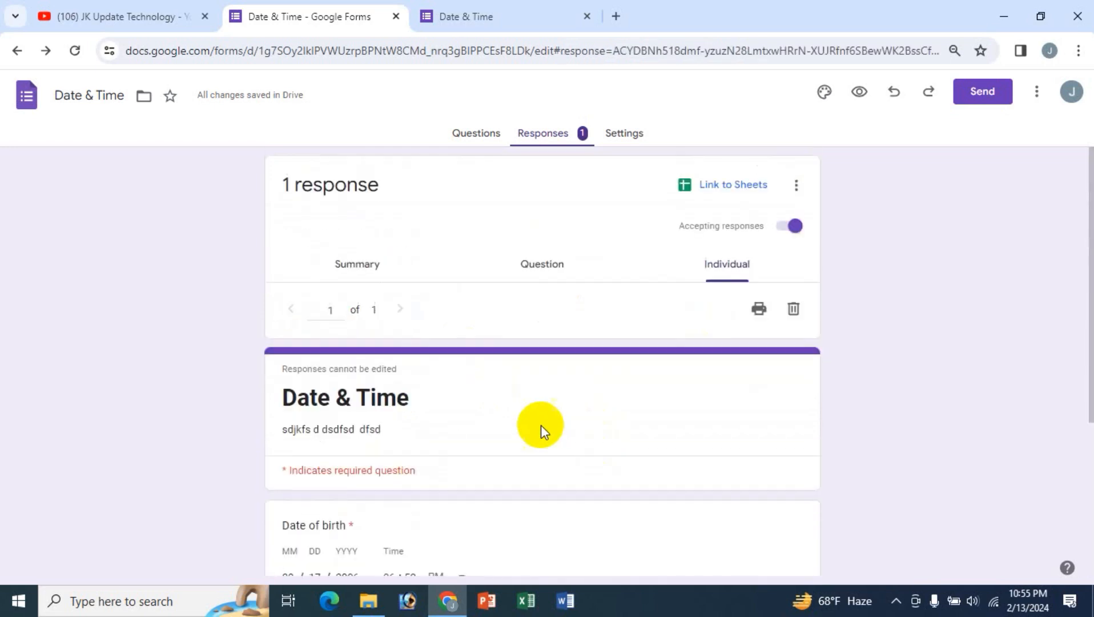
- Link the responses to a new spreadsheet named "Date & Time (Responses)" and close the spreadsheet after viewing it
click(743, 188)
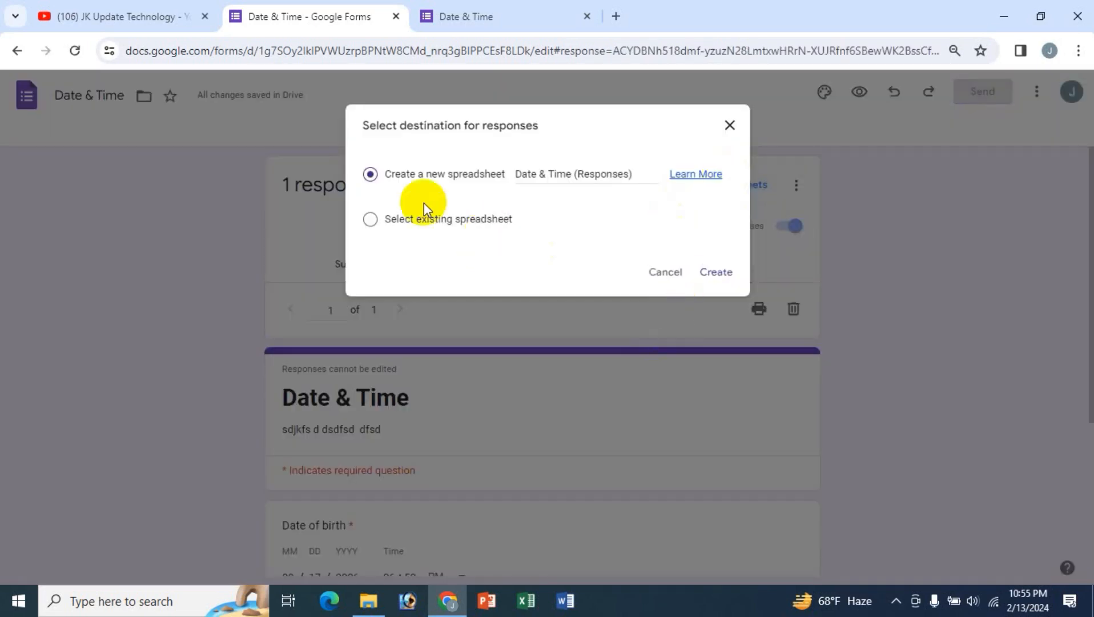
click(714, 273)
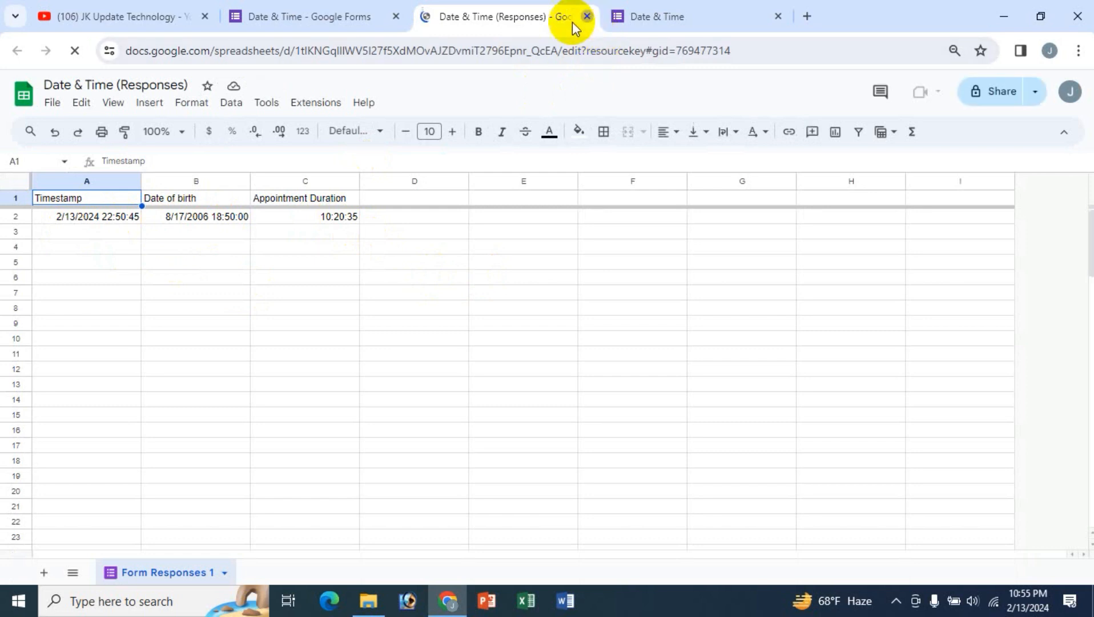
click(587, 16)
- Review the response management options and the email, link and embed options for sending the form, without sending it
click(796, 185)
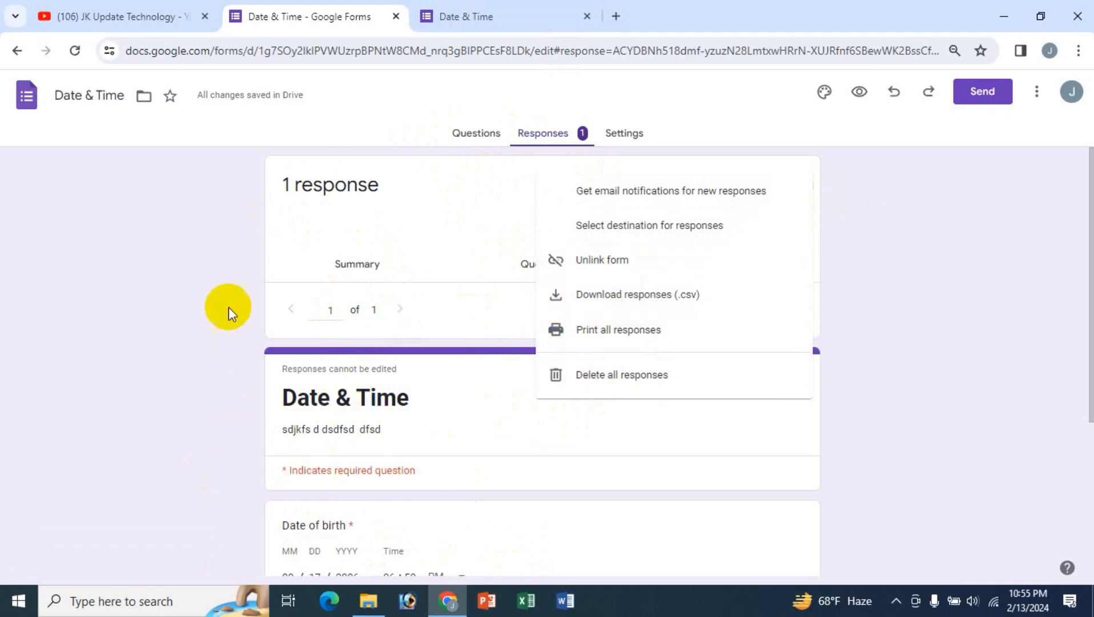
click(252, 294)
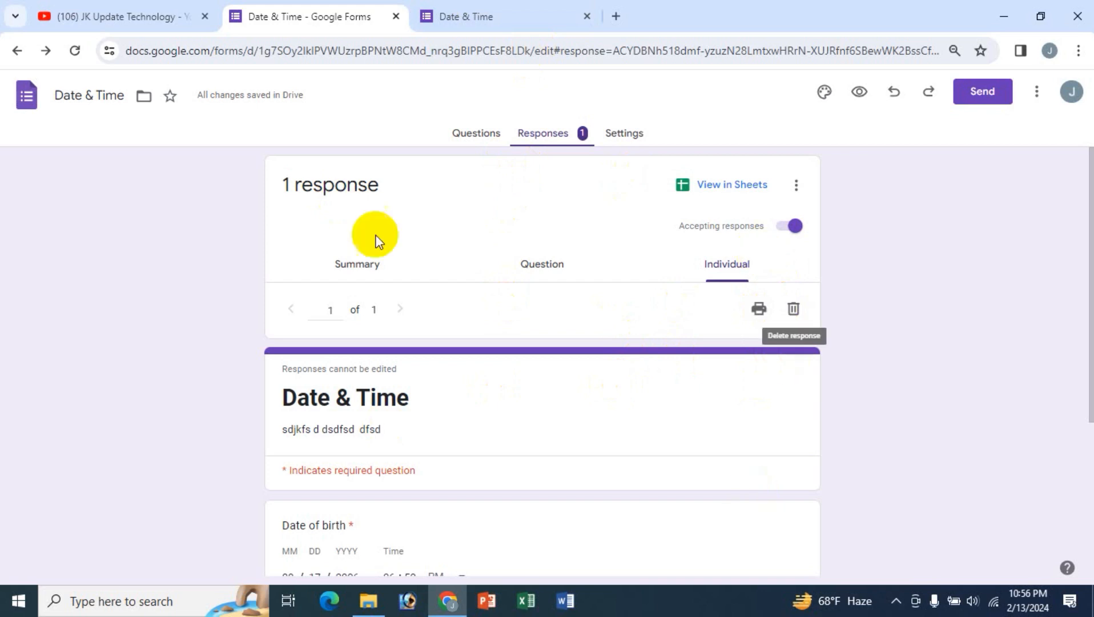
click(975, 93)
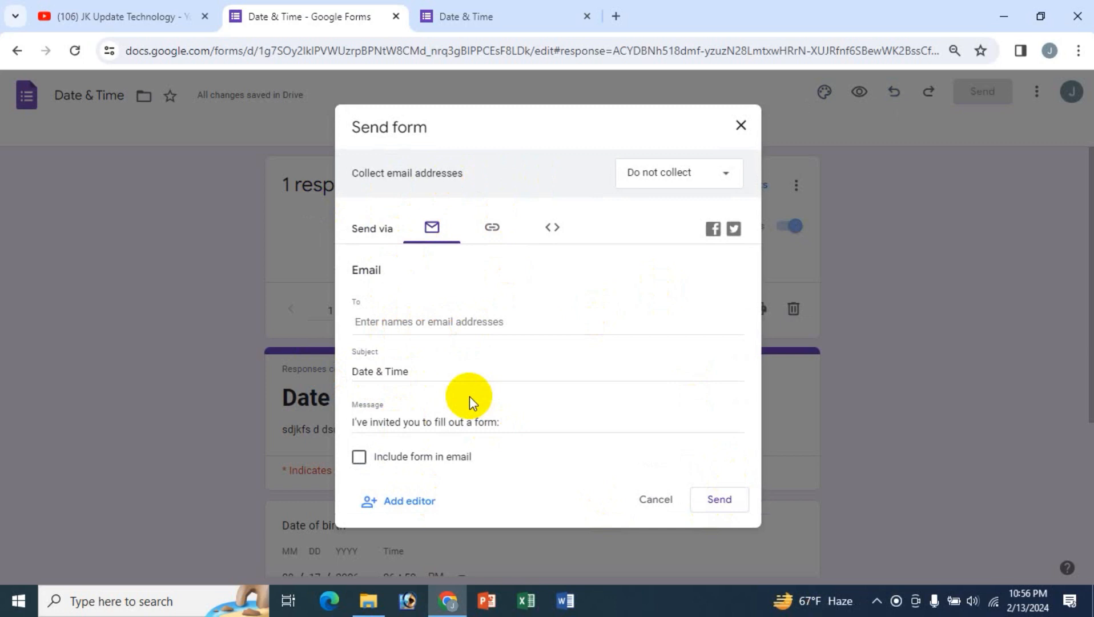
click(492, 227)
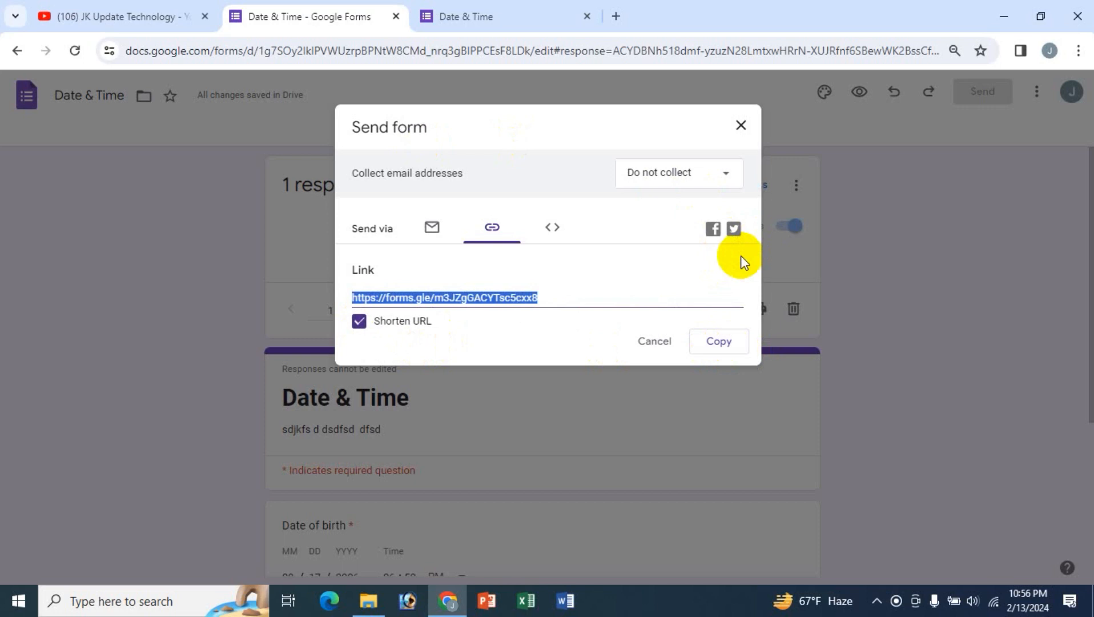
click(554, 230)
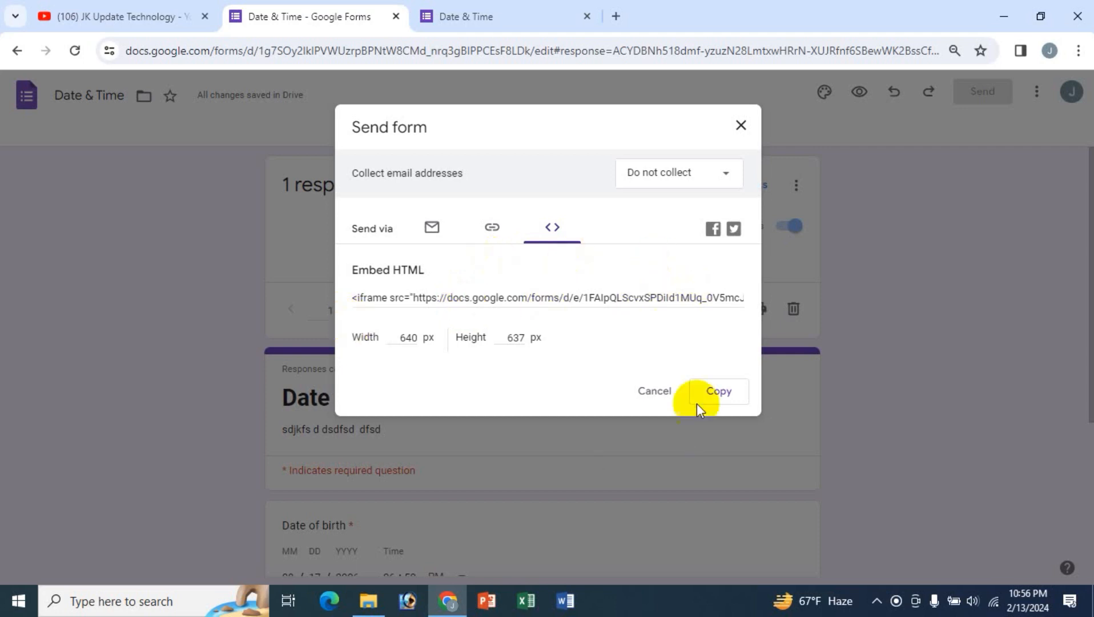
click(655, 389)
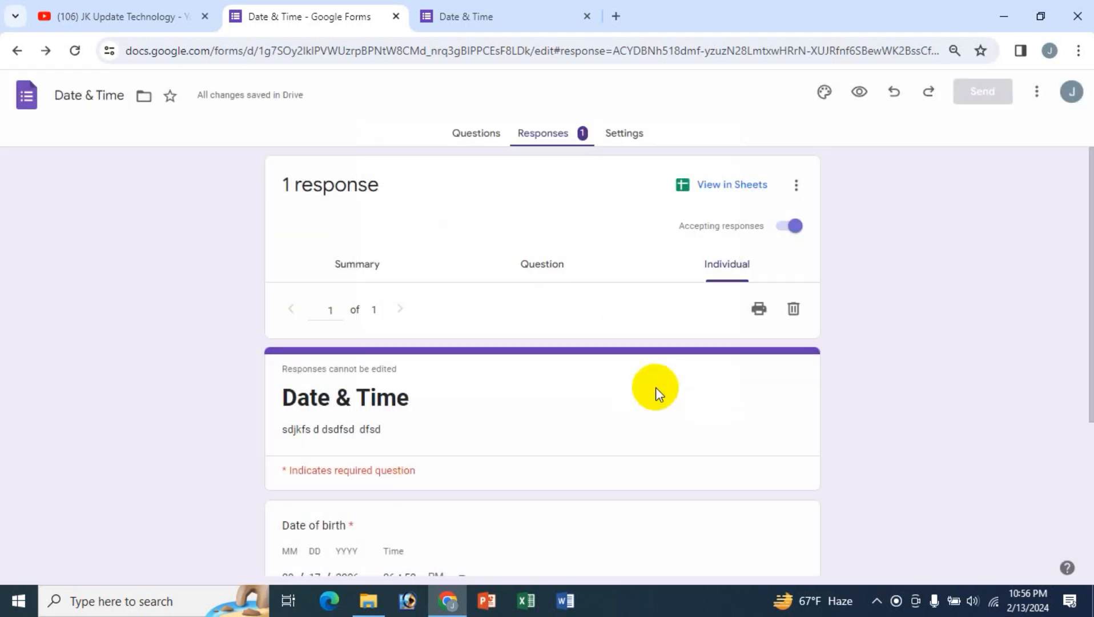
- Return to the form's questions and review the question types available for the Appointment Duration question, without changing its type
click(456, 136)
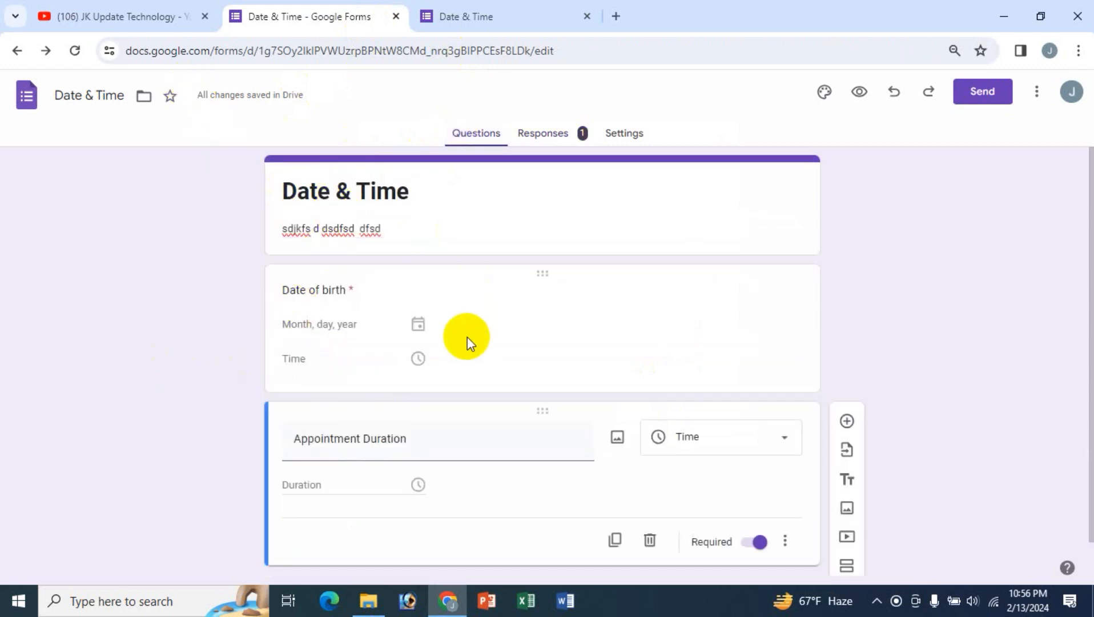
scroll(466, 337, down, 1)
scroll(355, 184, up, 1)
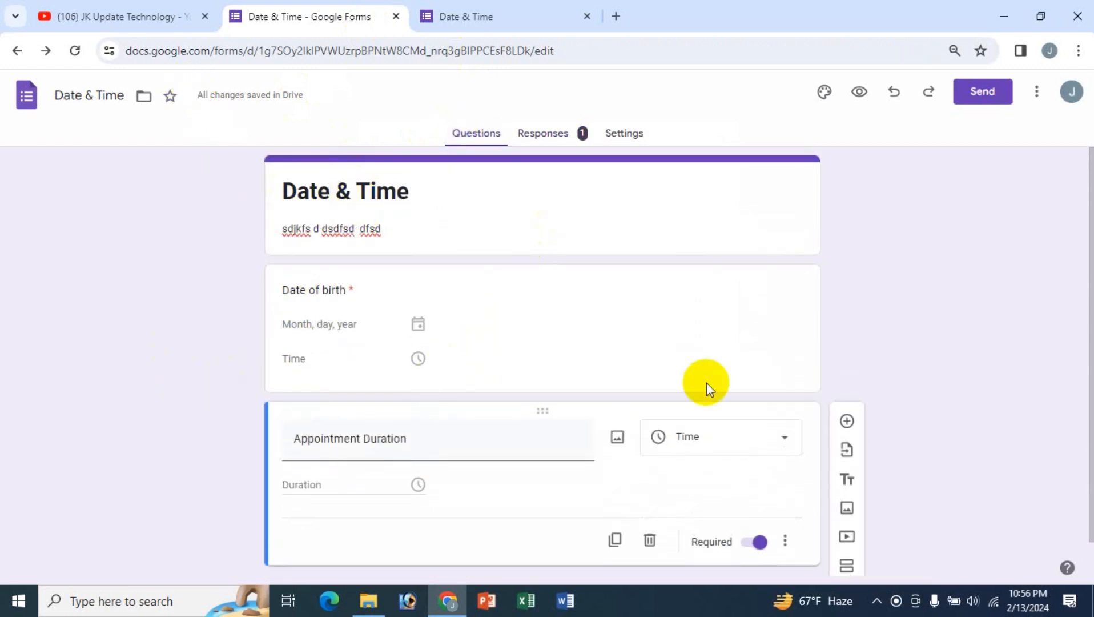
click(771, 447)
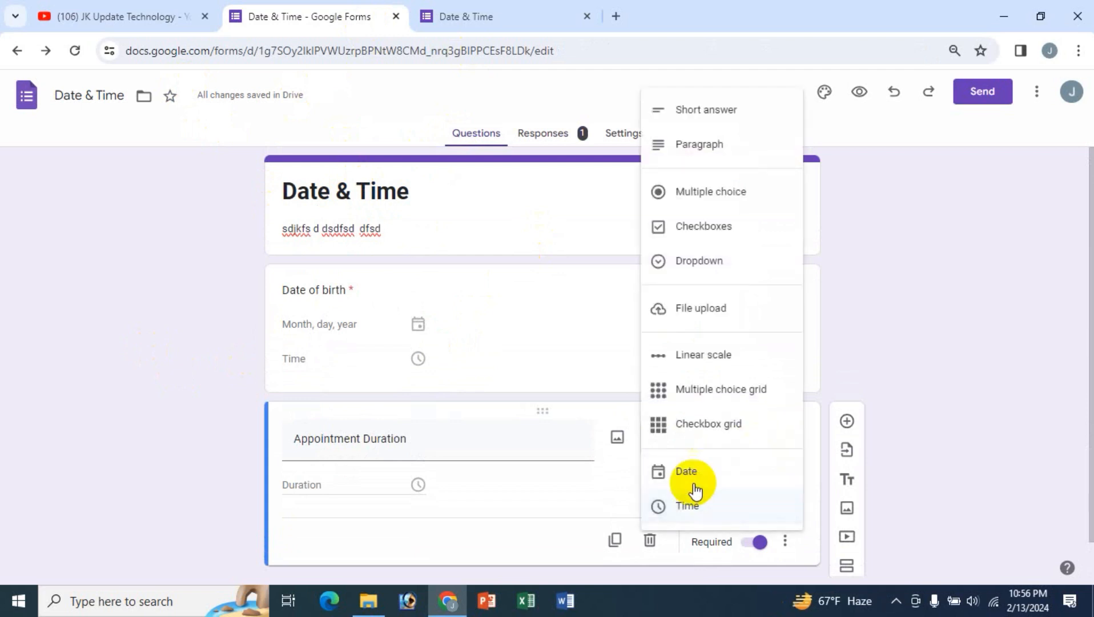
click(174, 310)
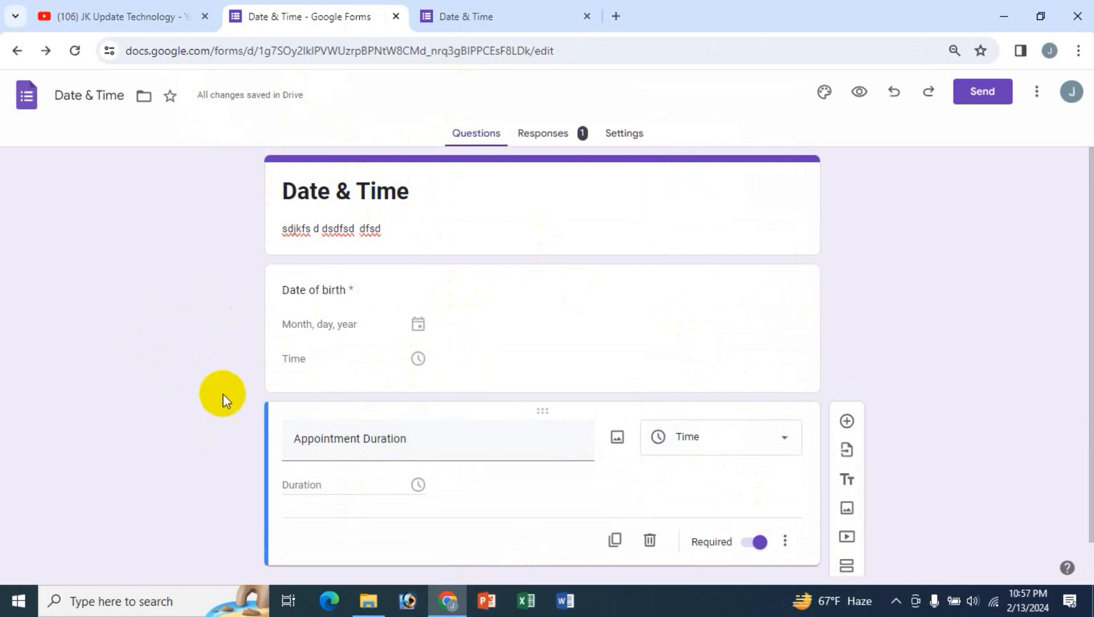
- Switch to the JK Update Technology channel page on YouTube and view its header
click(118, 16)
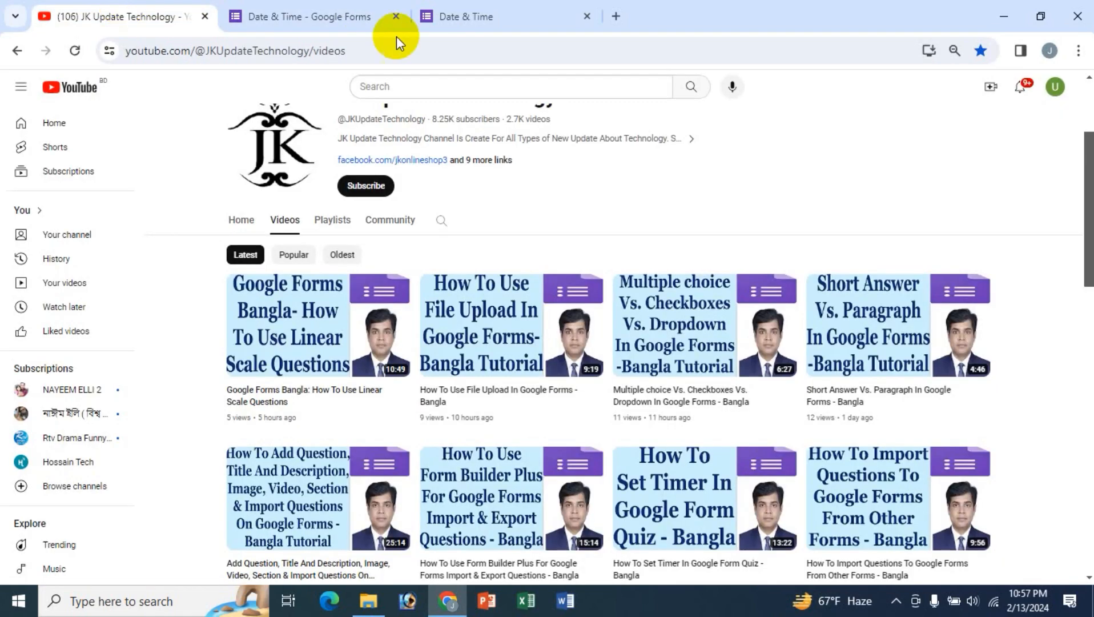
scroll(822, 228, up, 3)
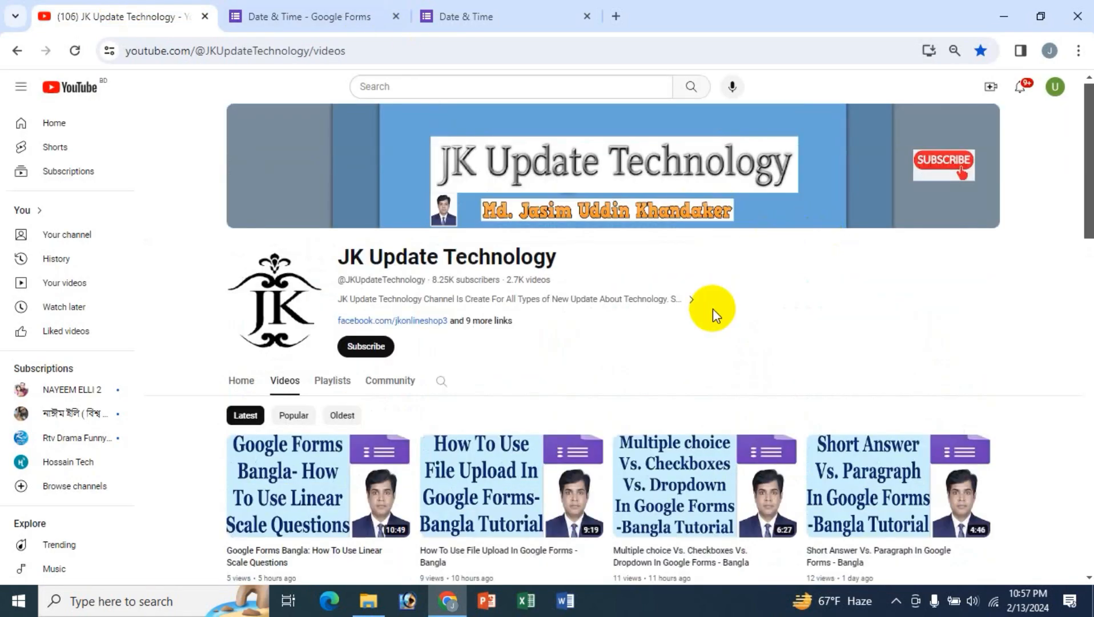